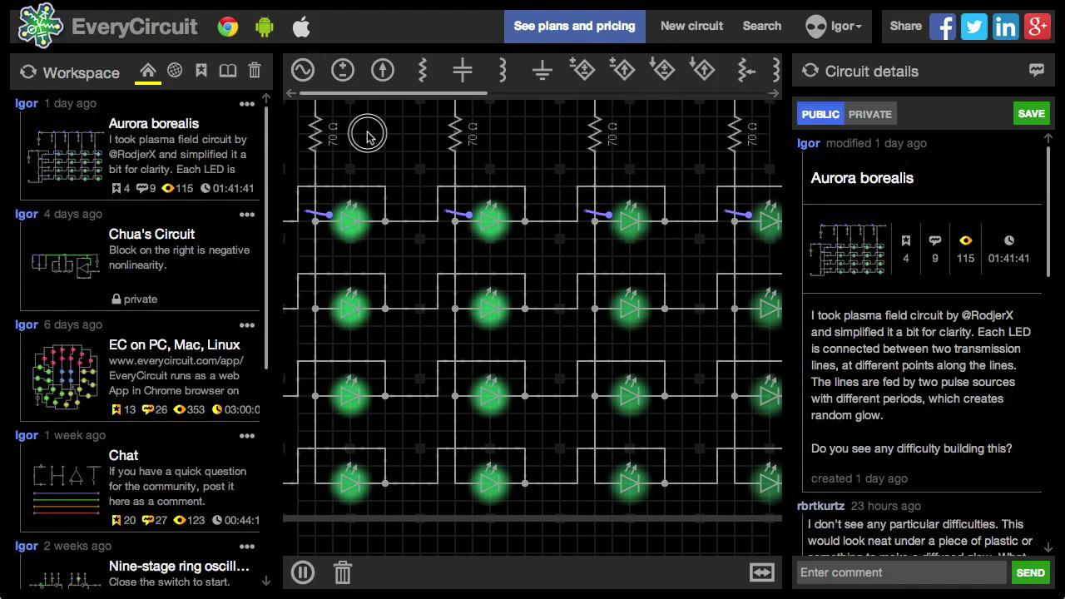
Step: Inspect an LED and a transmission-line wire in the Aurora borealis example, then start a blank circuit
click(470, 300)
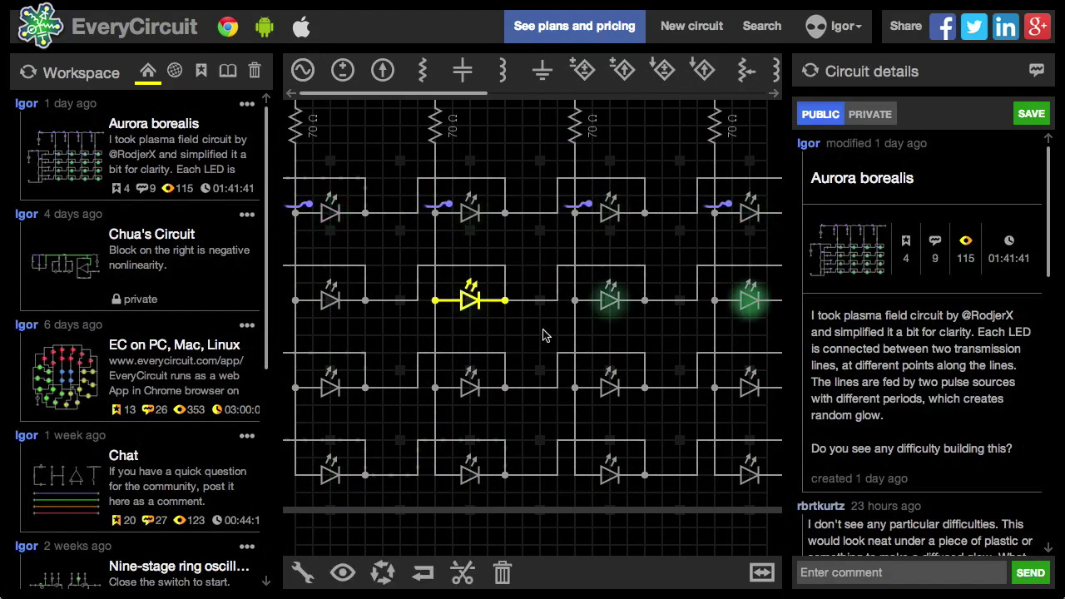
click(532, 387)
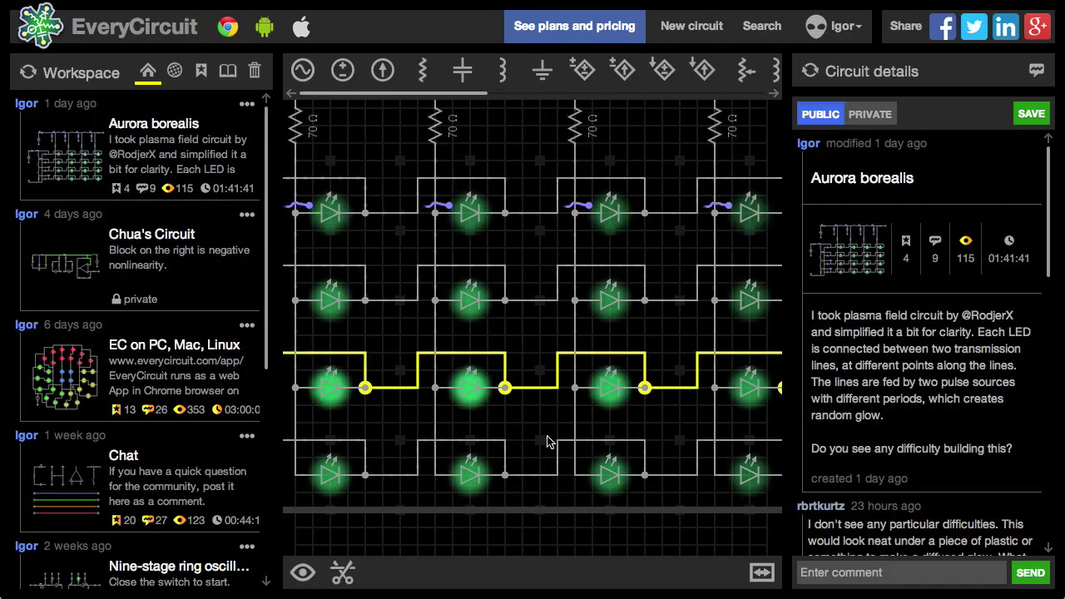
click(520, 143)
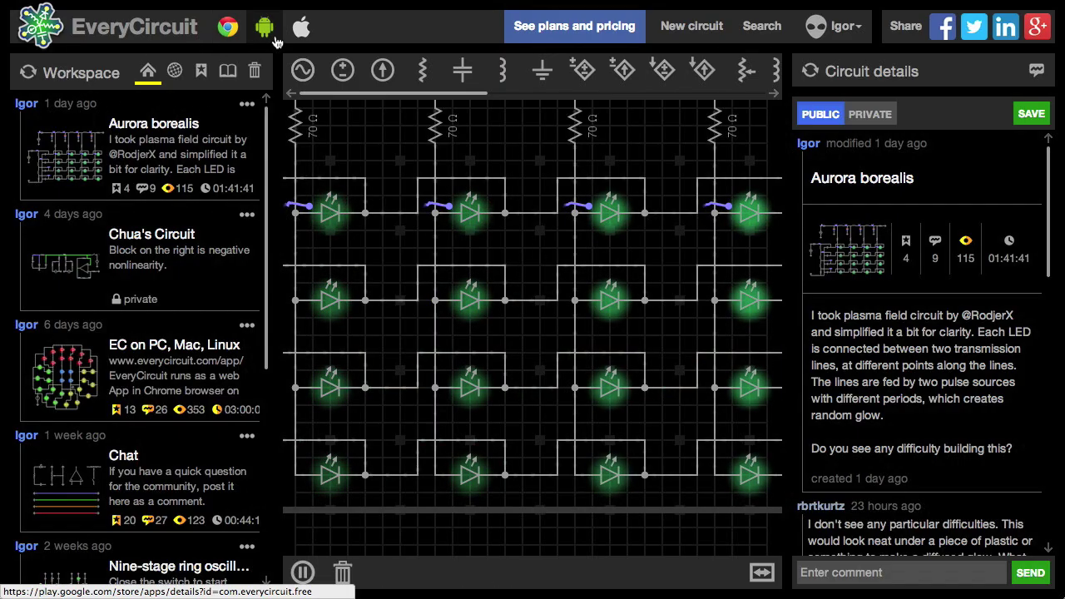
click(675, 31)
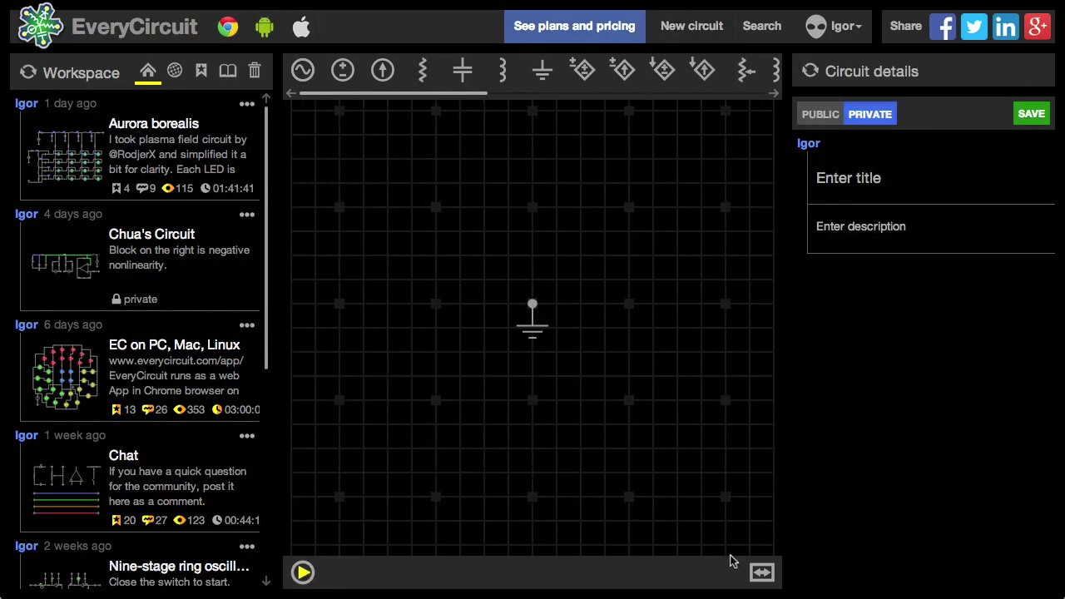
Step: Enlarge the canvas and place a DC voltage source with a resistor to its right
click(761, 572)
click(70, 70)
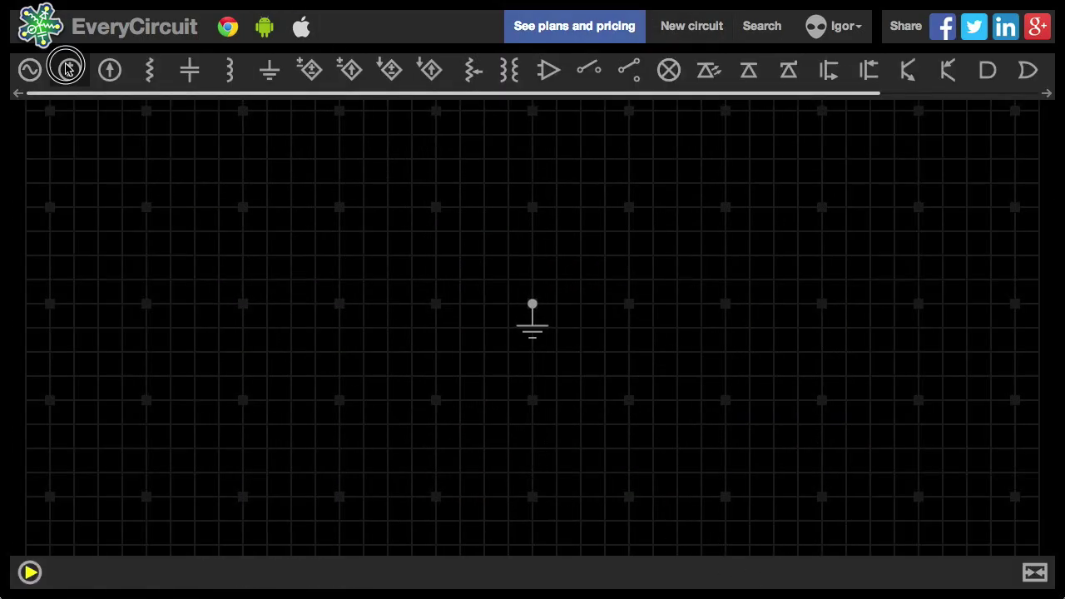
drag(101, 158, 486, 256)
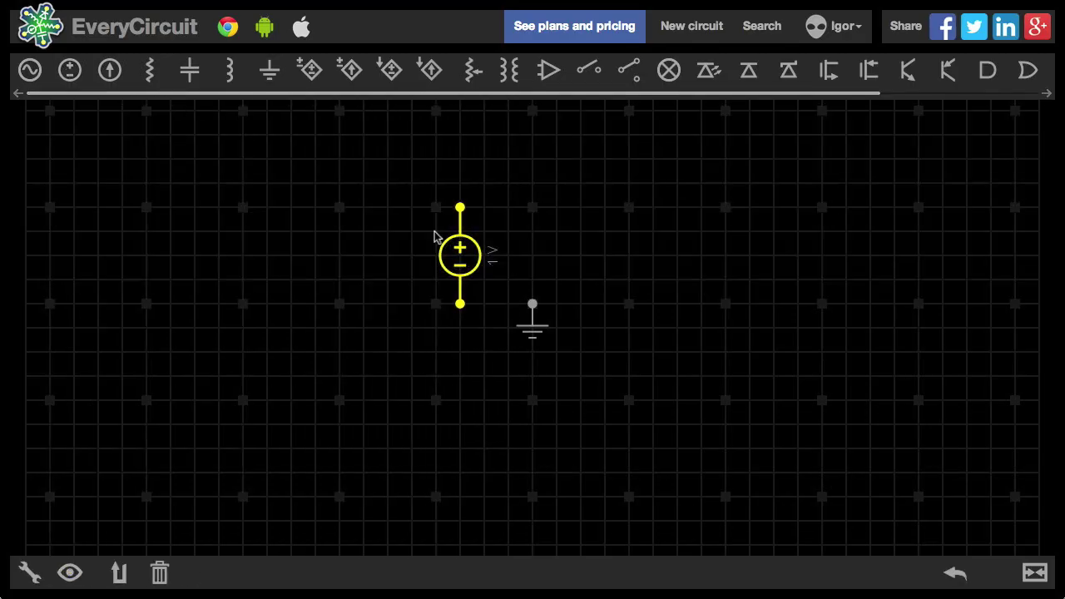
click(150, 70)
drag(114, 126, 285, 177)
drag(427, 240, 725, 253)
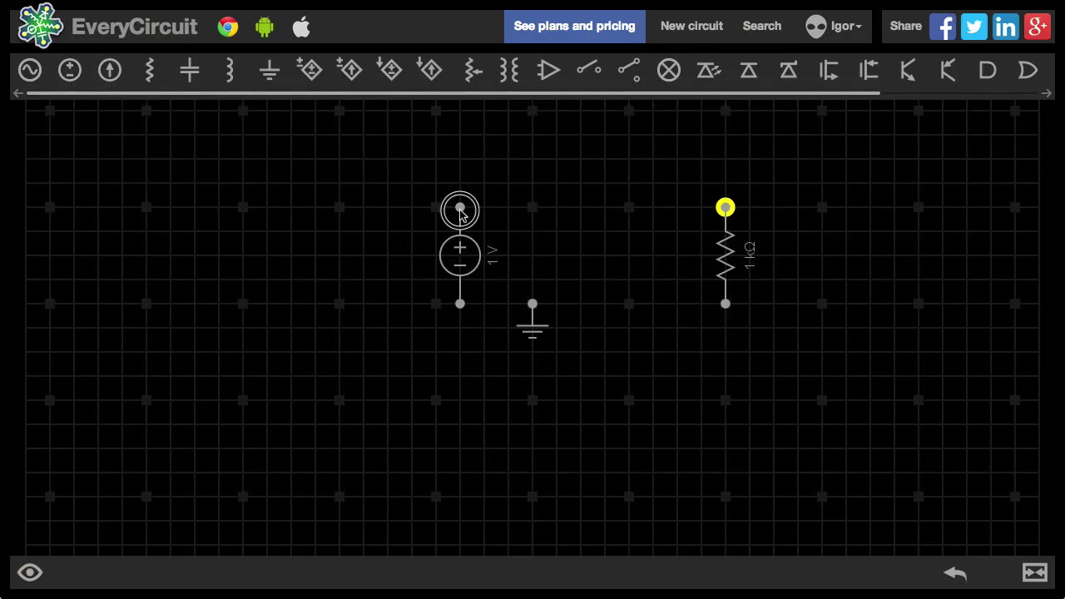
Step: Wire the source's top to the resistor and both bottoms to ground, then run the simulation
drag(462, 213, 460, 208)
drag(461, 304, 468, 307)
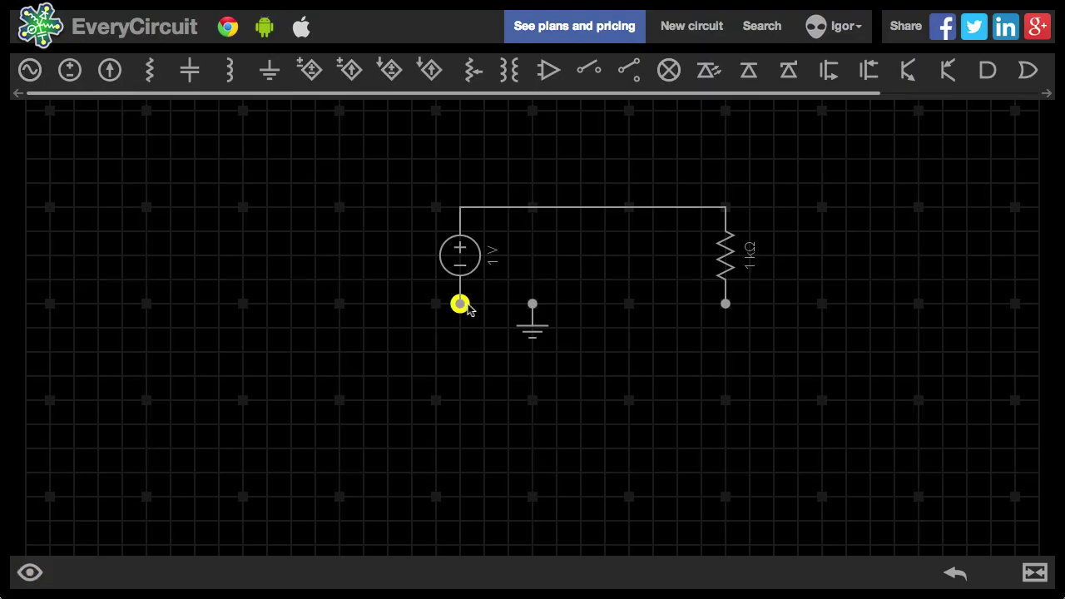
drag(539, 307, 541, 308)
click(721, 313)
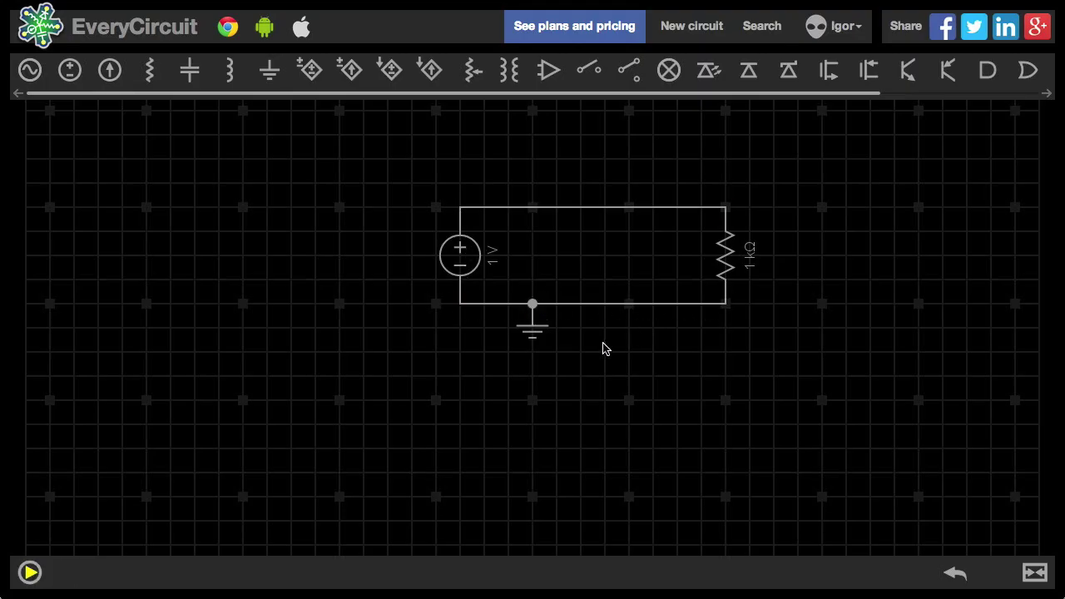
drag(400, 424, 447, 526)
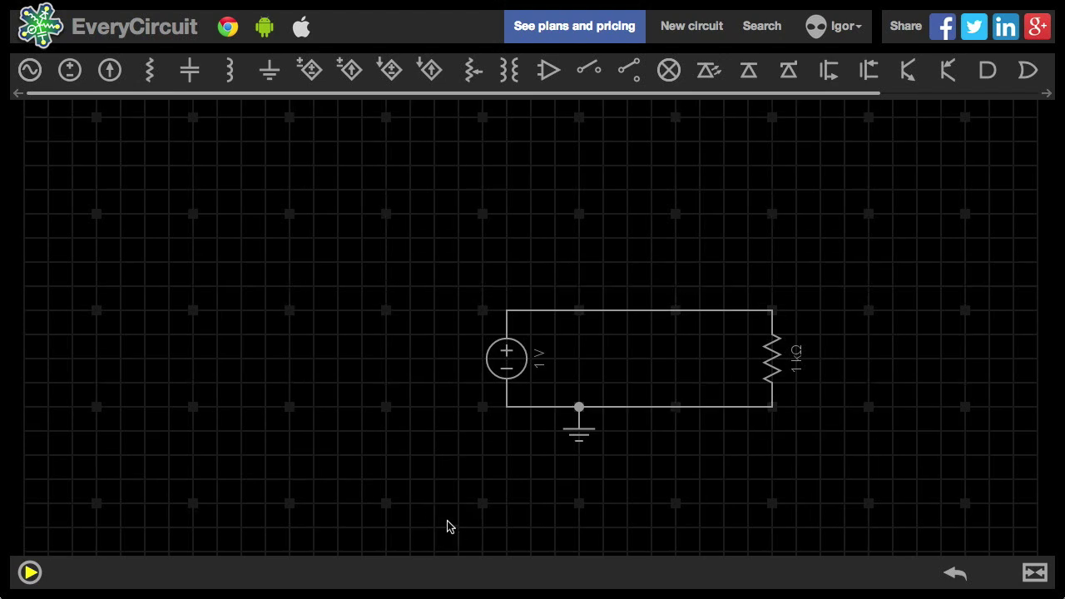
click(28, 575)
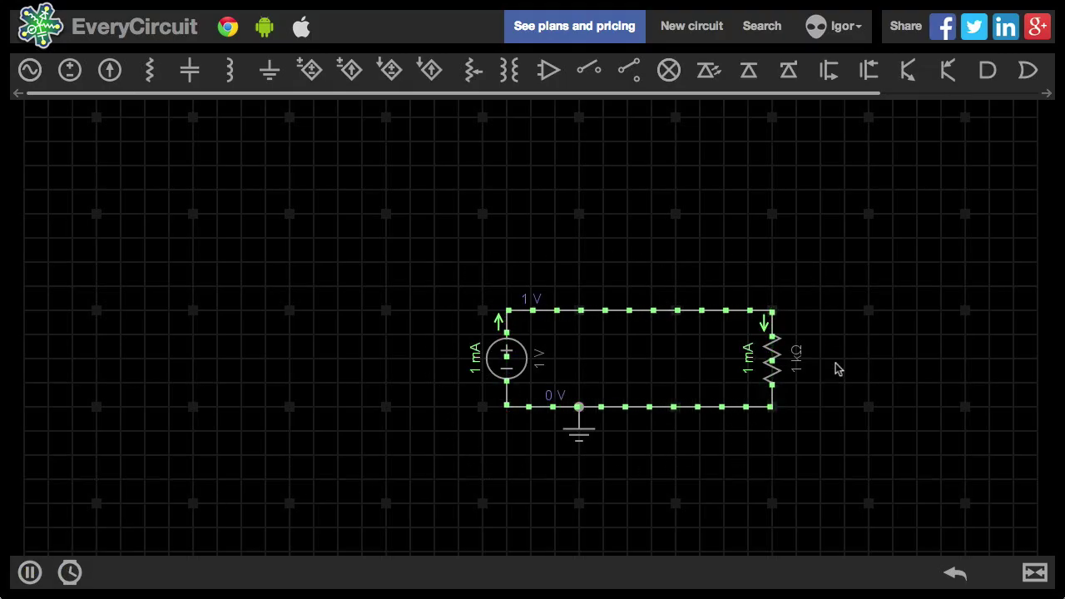
Step: Set the resistor to 2 kΩ, toggling between 1 kΩ and 2 kΩ before leaving it at 2 kΩ
click(801, 372)
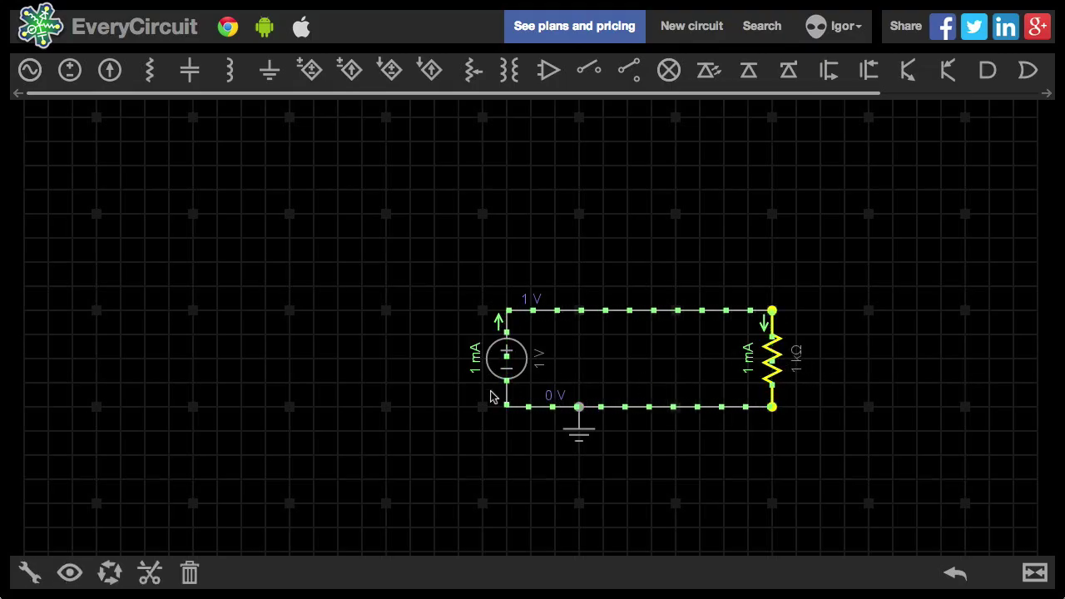
click(29, 572)
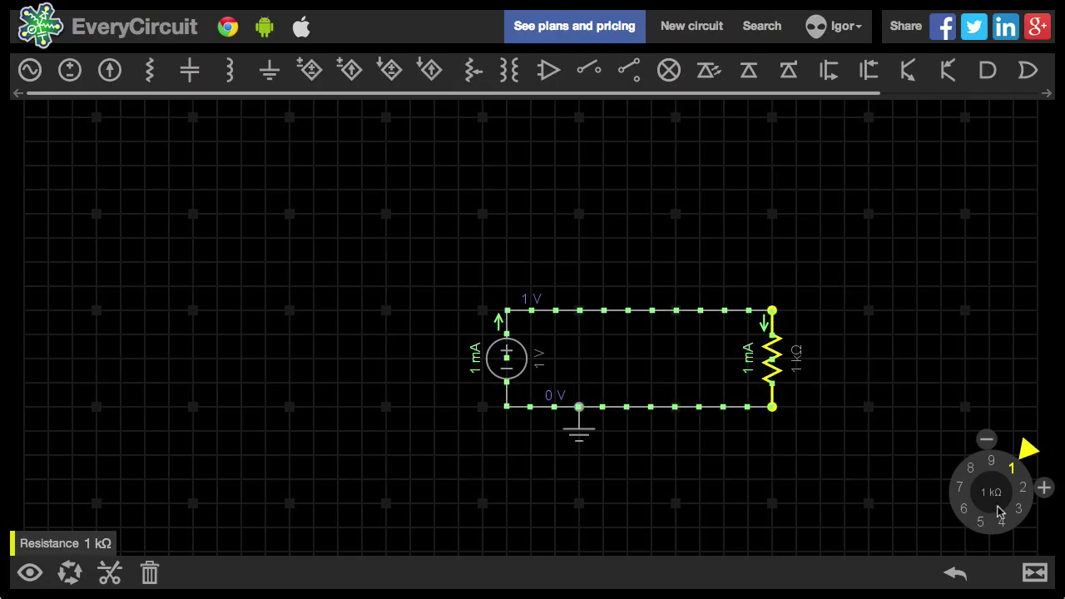
click(1022, 491)
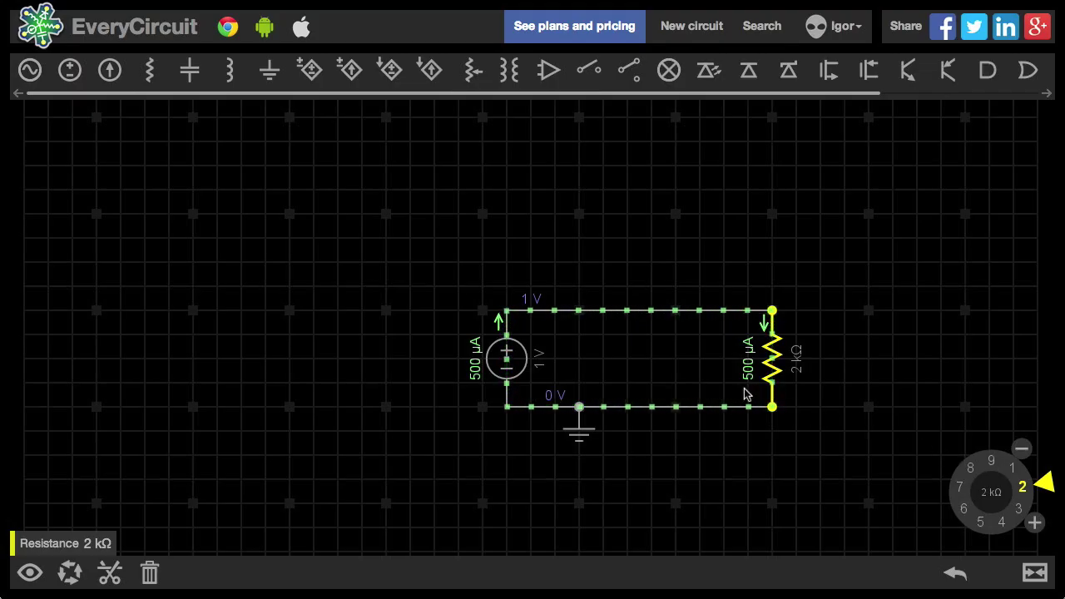
click(1014, 471)
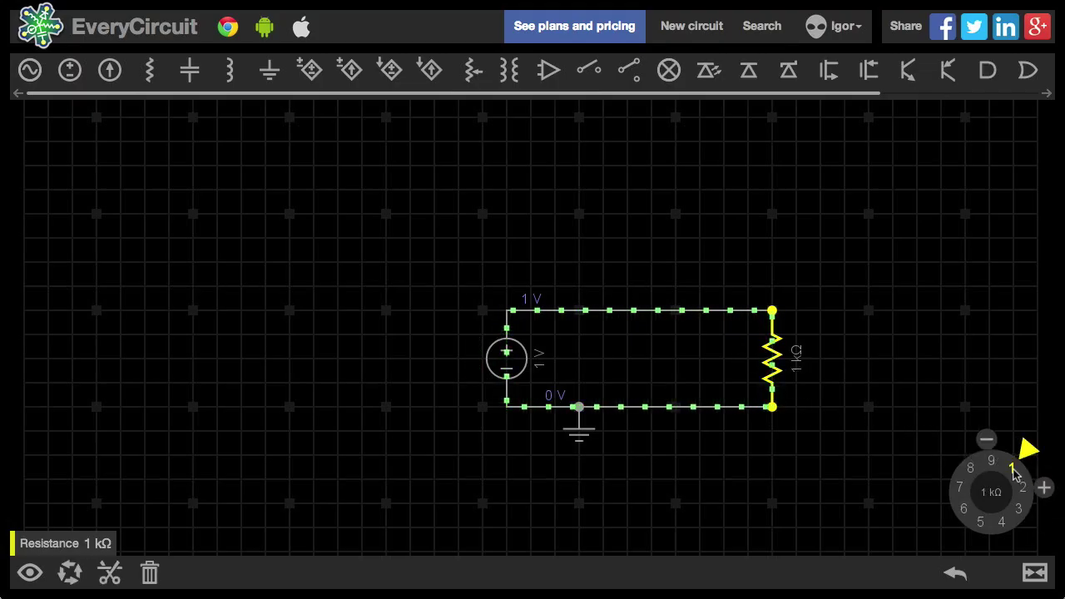
click(1024, 491)
click(1012, 469)
click(1023, 487)
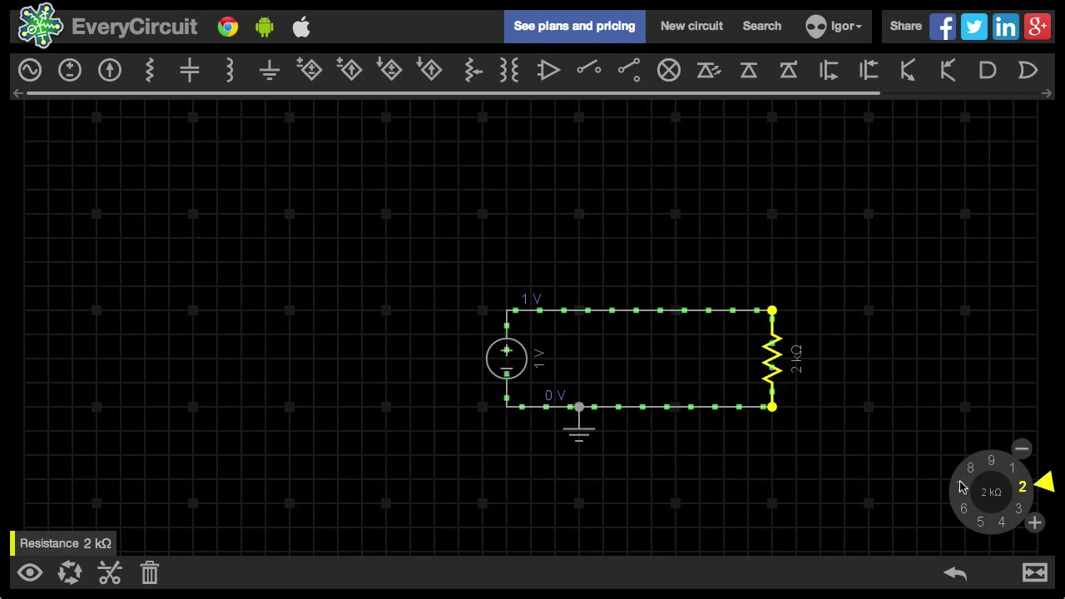
Step: Select the voltage source and sweep its voltage upward from 1 V on the value dial
click(515, 370)
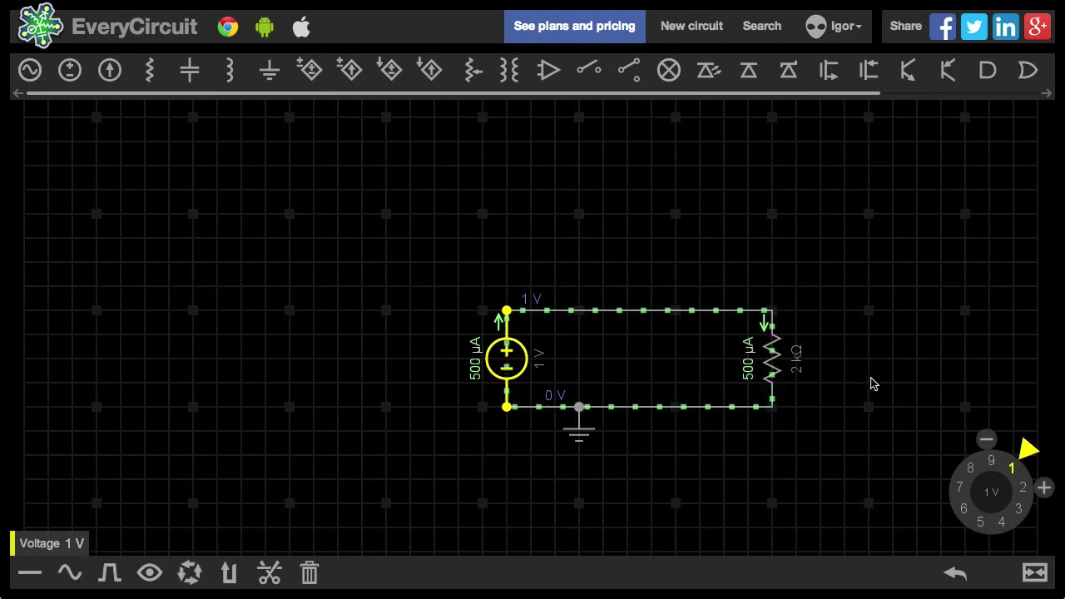
drag(1028, 450, 1032, 474)
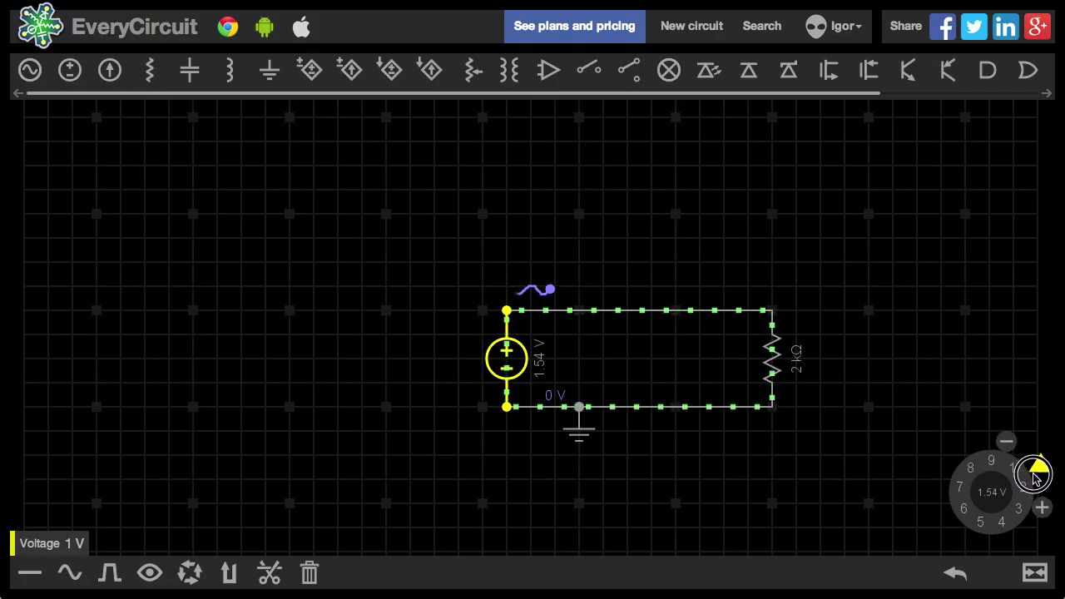
drag(1038, 497, 1038, 477)
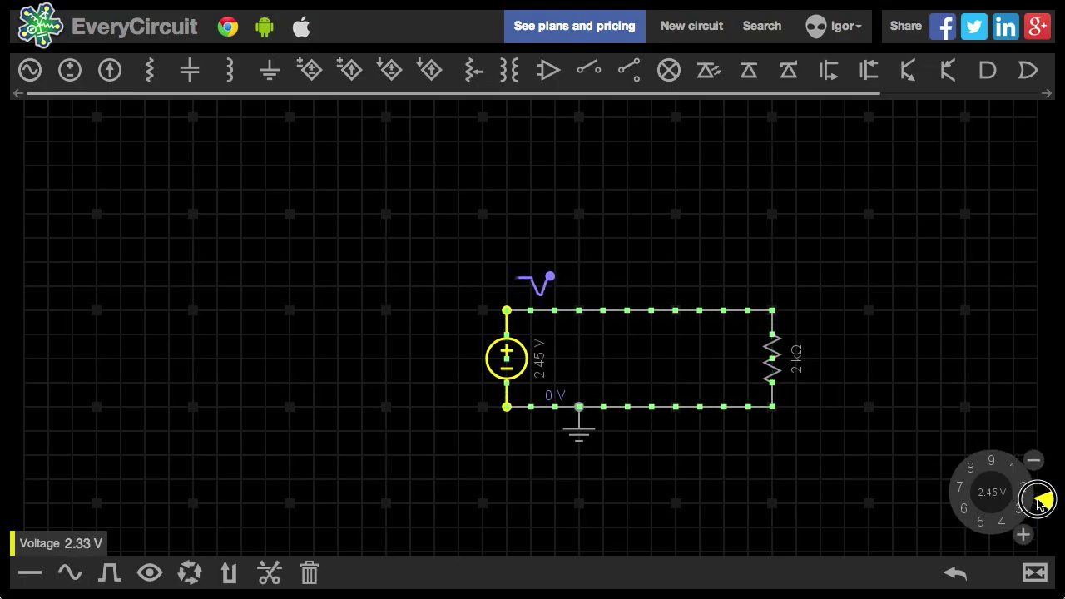
drag(1025, 447, 1031, 476)
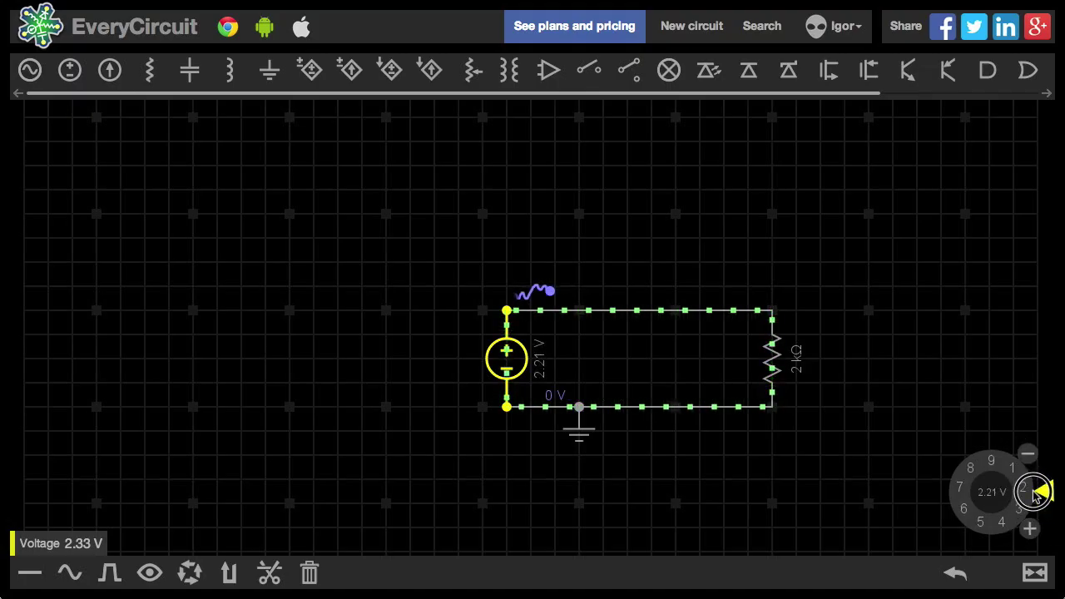
mouse_move(1034, 489)
mouse_down()
mouse_move(1024, 449)
mouse_move(1030, 484)
mouse_move(1018, 511)
mouse_move(1025, 486)
mouse_up()
Step: Add a 1 µF capacitor to the right and lay the resistor horizontally along the top
click(190, 69)
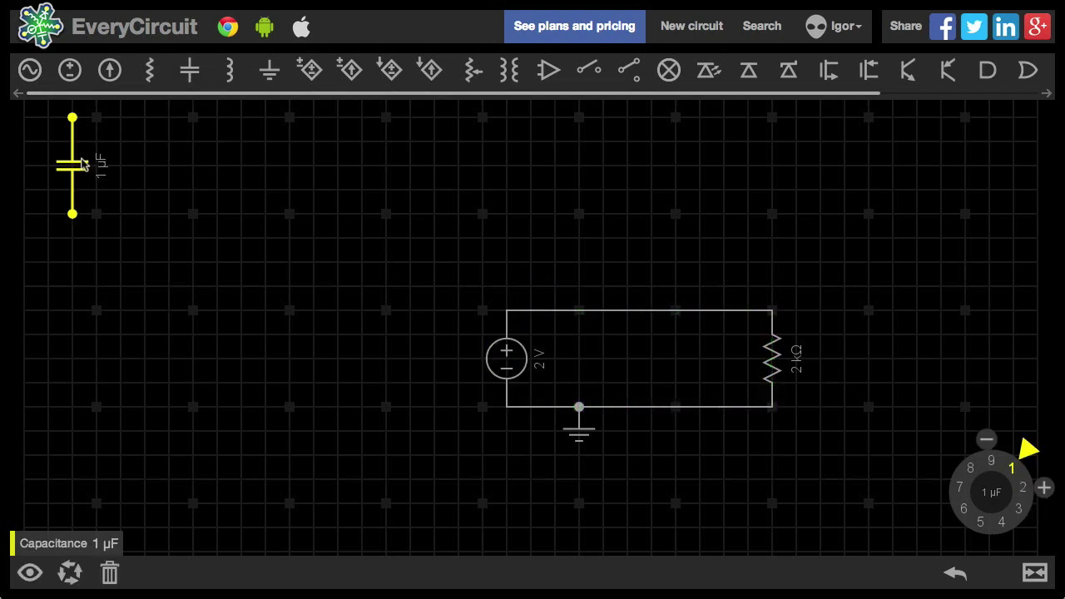
drag(80, 163, 870, 354)
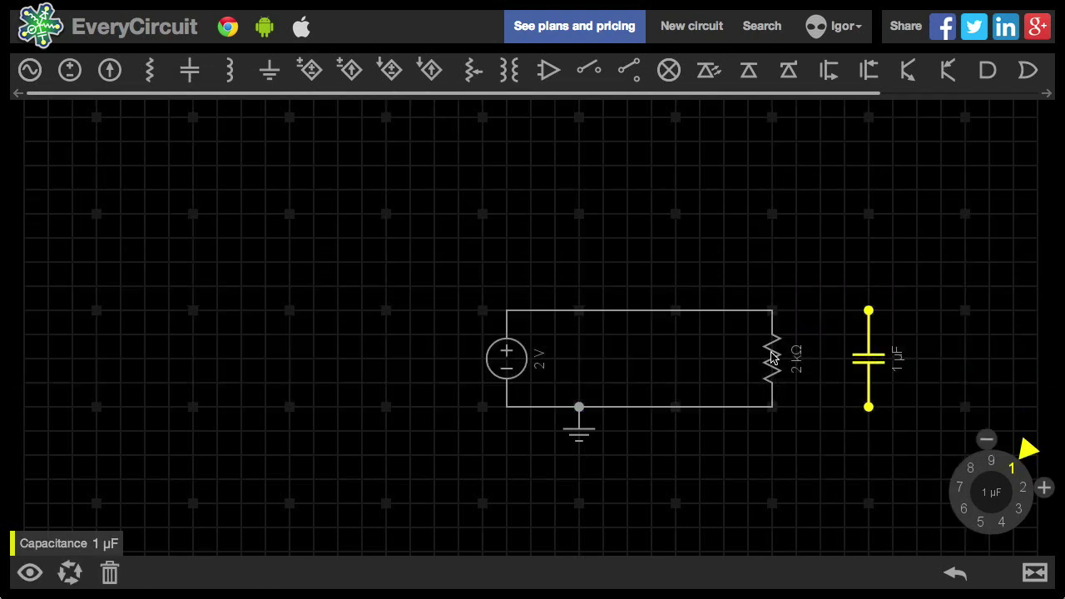
drag(769, 360, 771, 267)
click(766, 309)
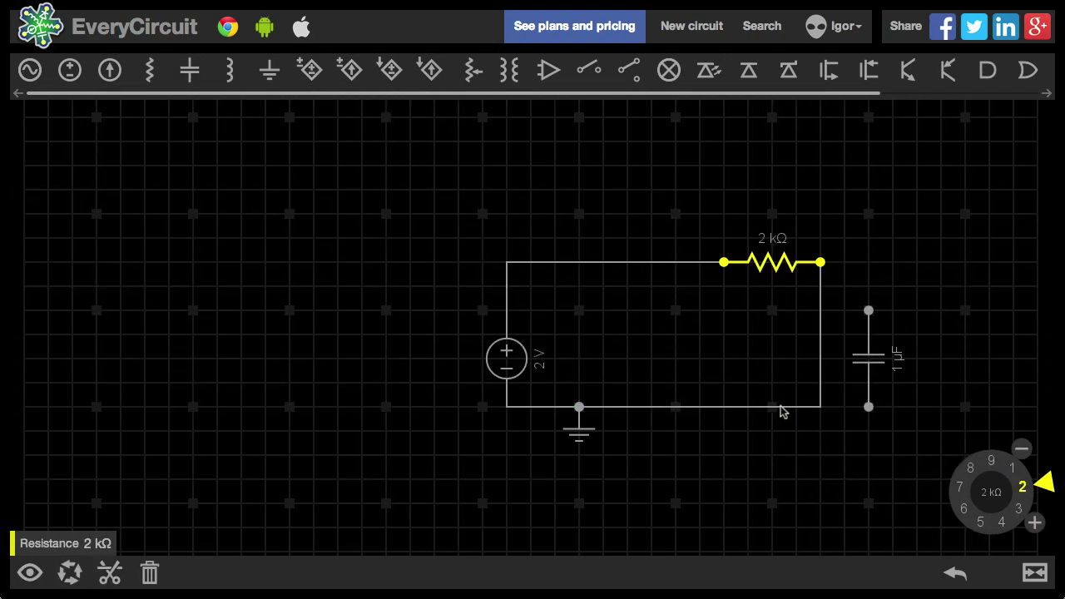
Step: Remove the old bottom and right wires and connect the resistor through the capacitor to ground
click(794, 408)
click(71, 575)
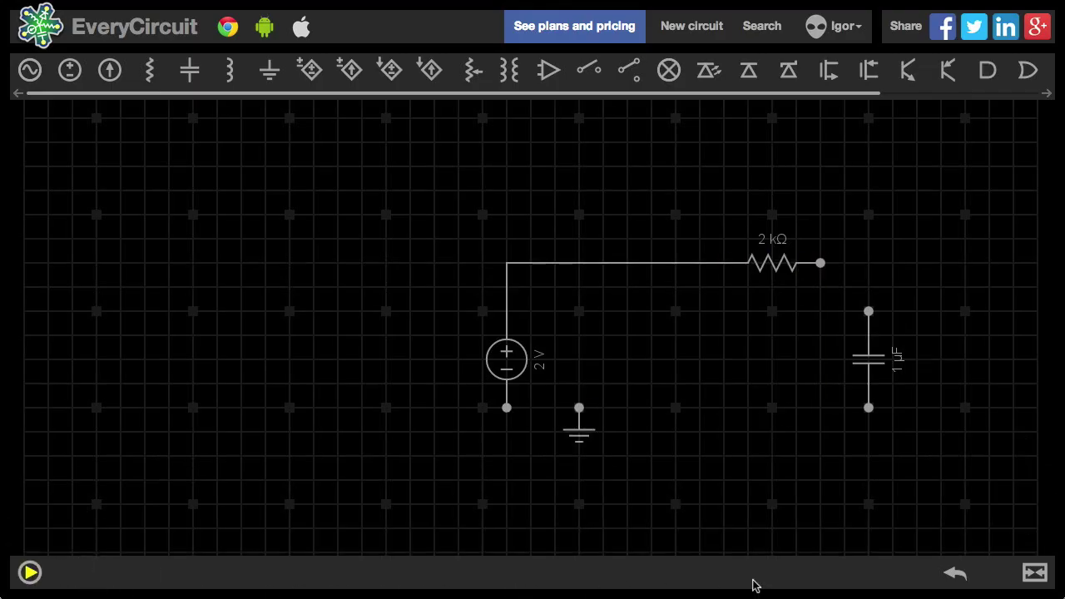
click(955, 573)
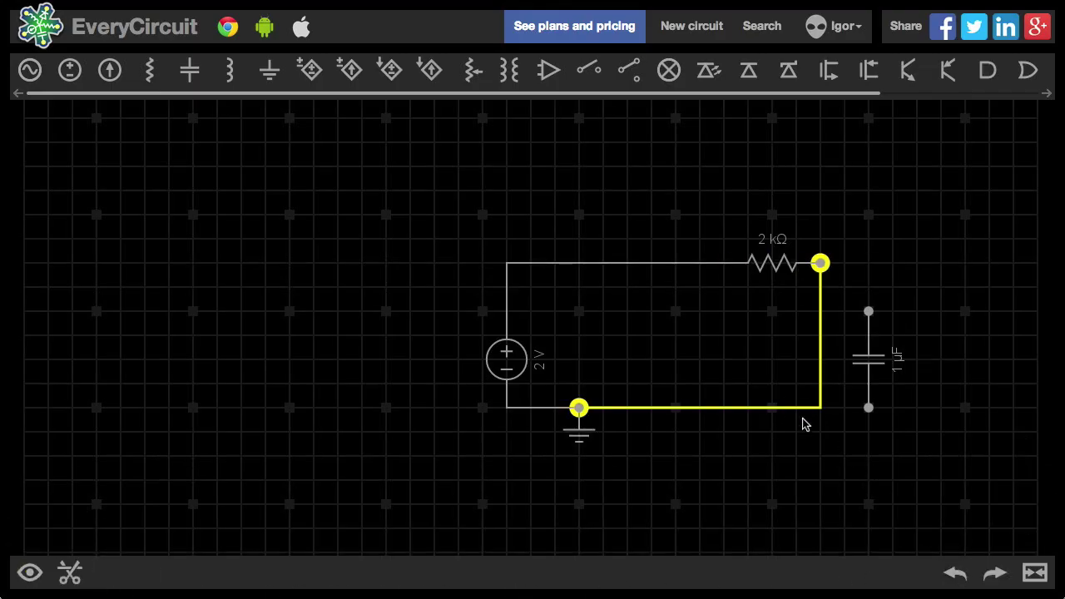
key(Delete)
drag(823, 266, 868, 311)
mouse_move(868, 412)
mouse_down()
mouse_move(595, 422)
mouse_move(579, 408)
mouse_up()
Step: Turn the voltage source into a 1 ms pulse generator and run the RC simulation
click(506, 360)
click(32, 570)
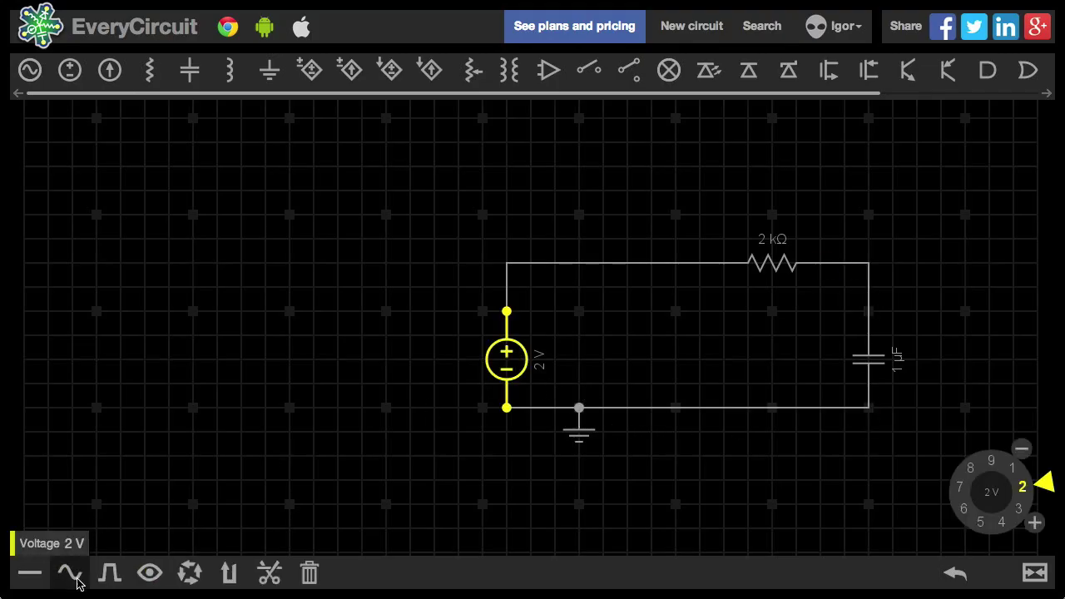
click(109, 573)
click(119, 517)
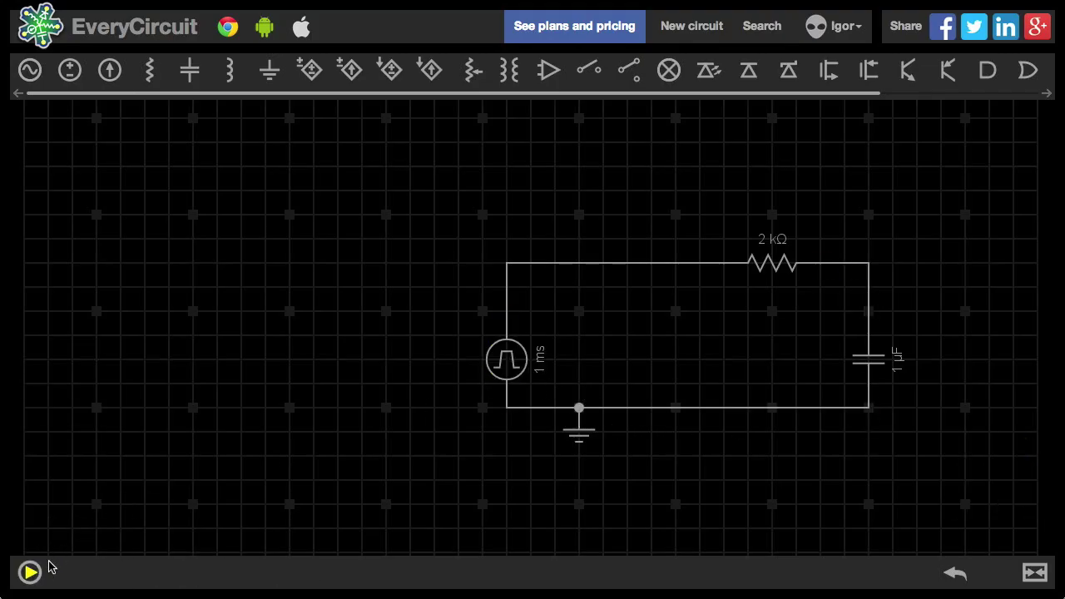
click(30, 571)
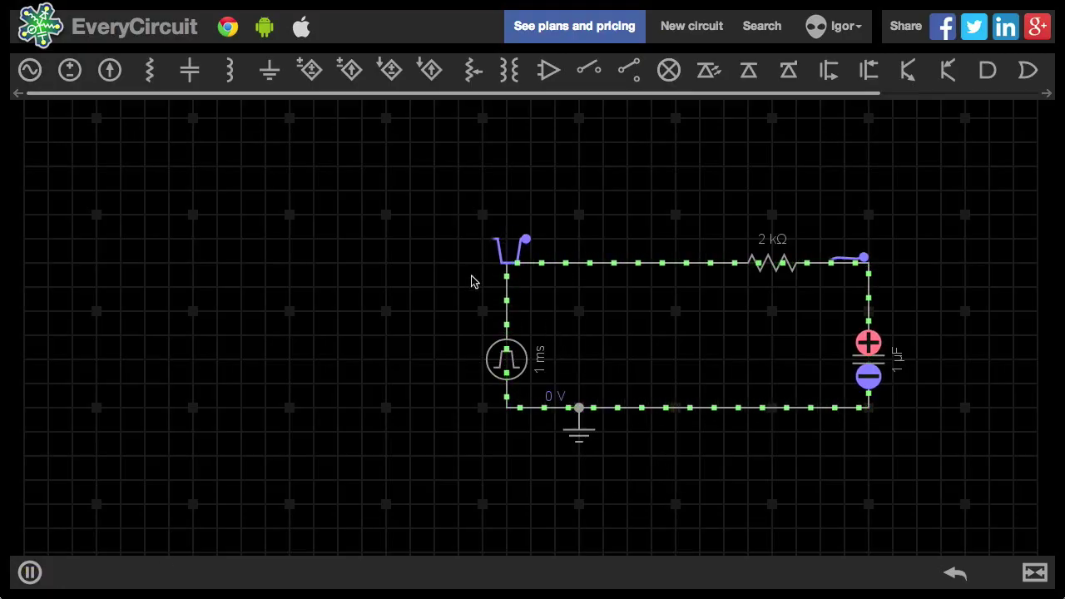
Step: Plot the top-wire pulse voltage and the resistor-capacitor node voltage on the scope
click(568, 270)
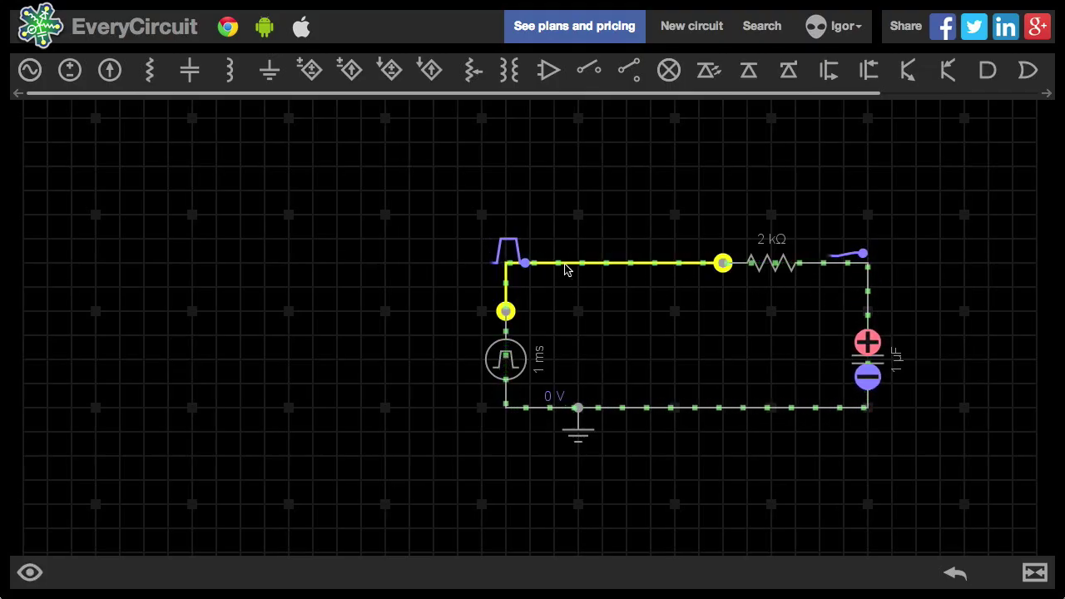
click(35, 575)
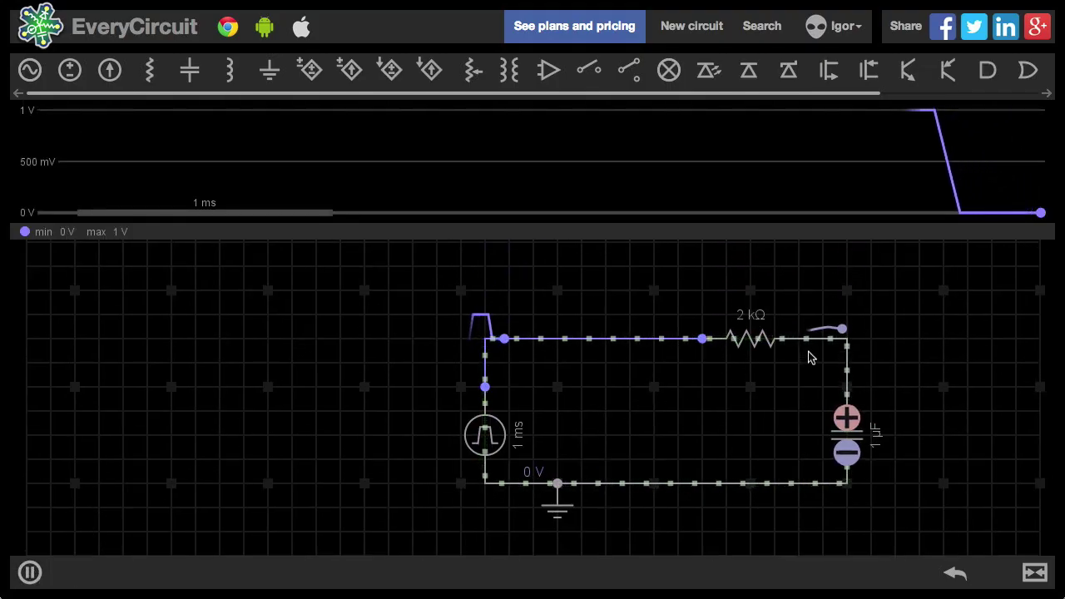
click(809, 352)
click(30, 572)
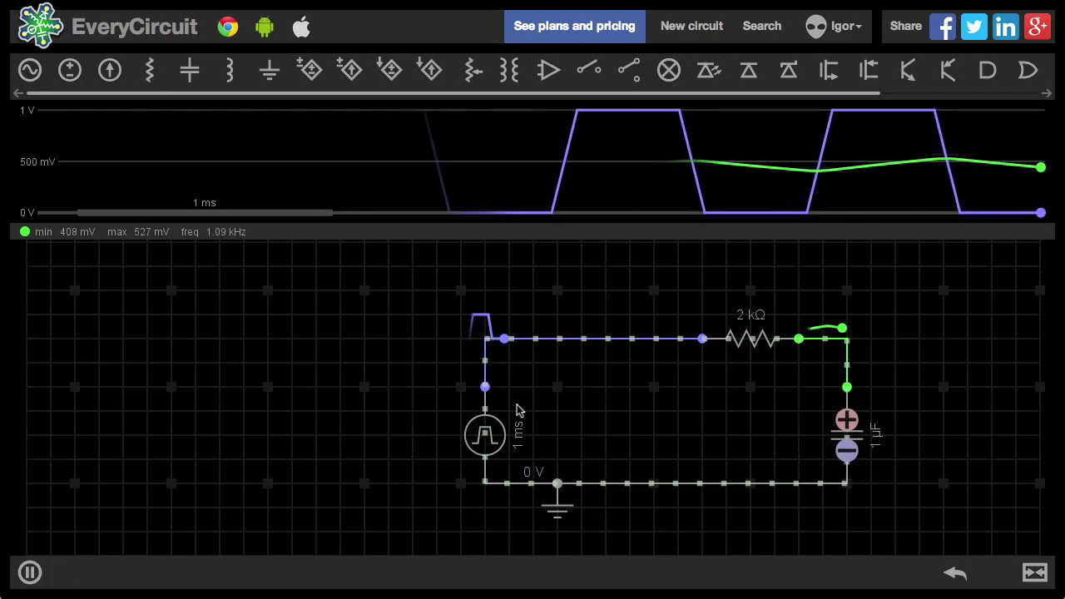
click(485, 435)
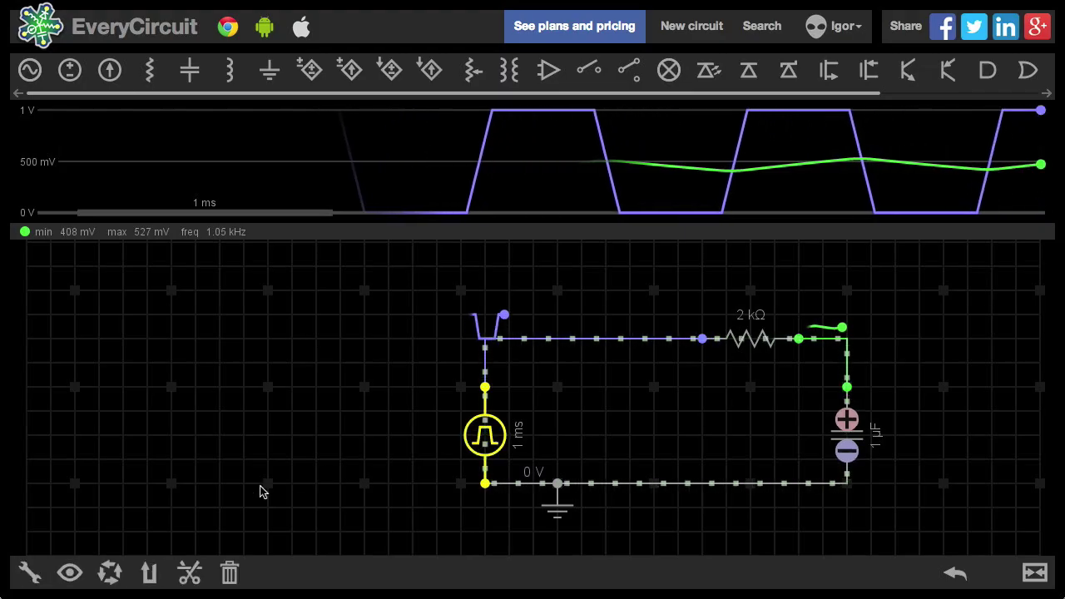
click(32, 573)
Step: Set the pulse source's rise and fall to 0 % and its period to 10 ms
click(79, 495)
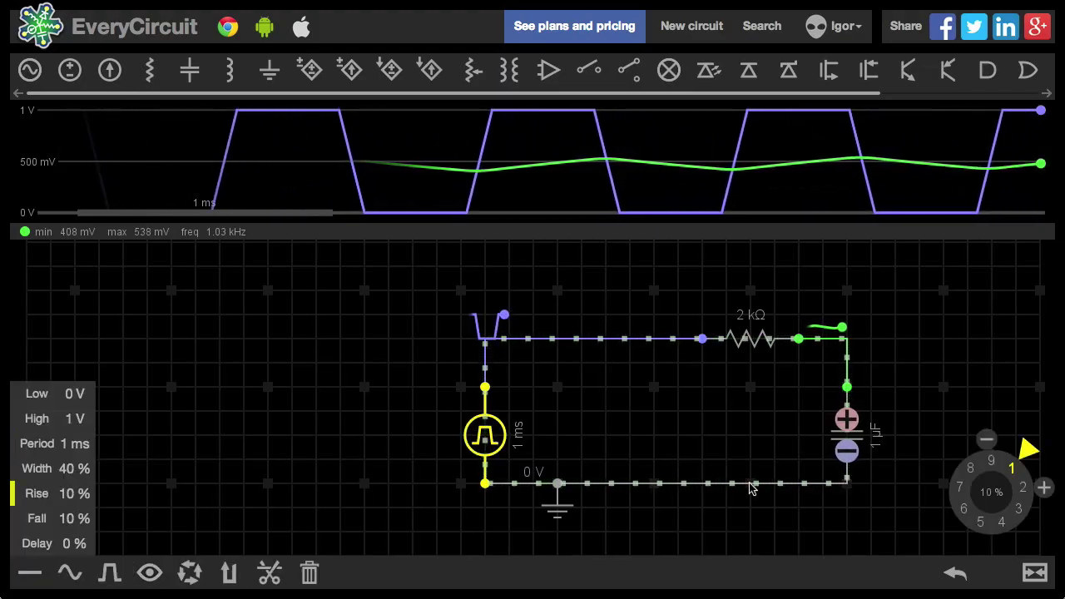
drag(1029, 449, 949, 420)
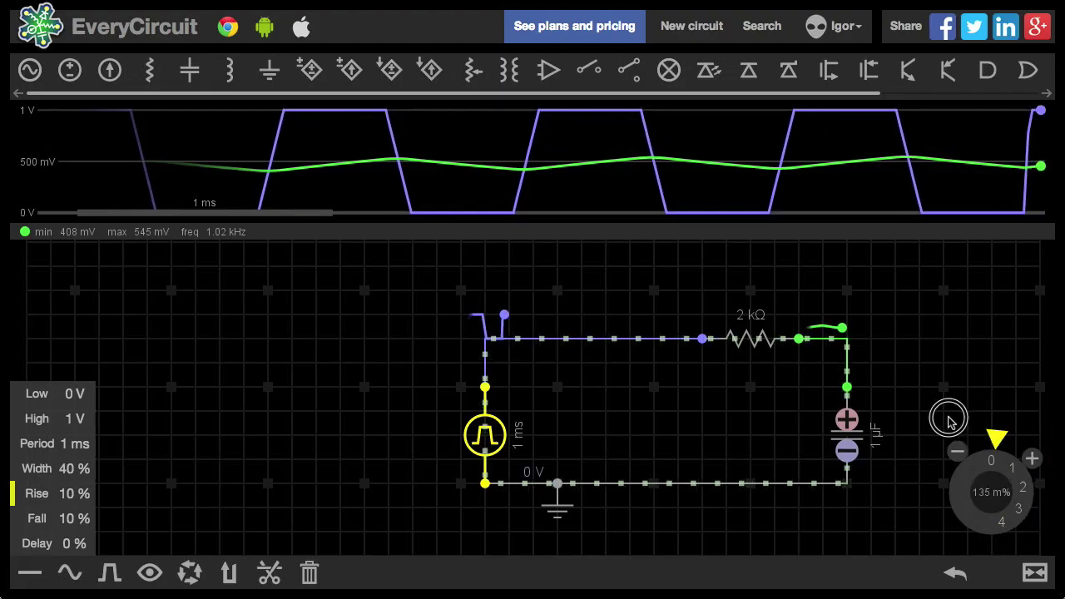
click(55, 518)
mouse_move(1029, 450)
mouse_down()
mouse_move(953, 537)
mouse_move(891, 375)
mouse_up()
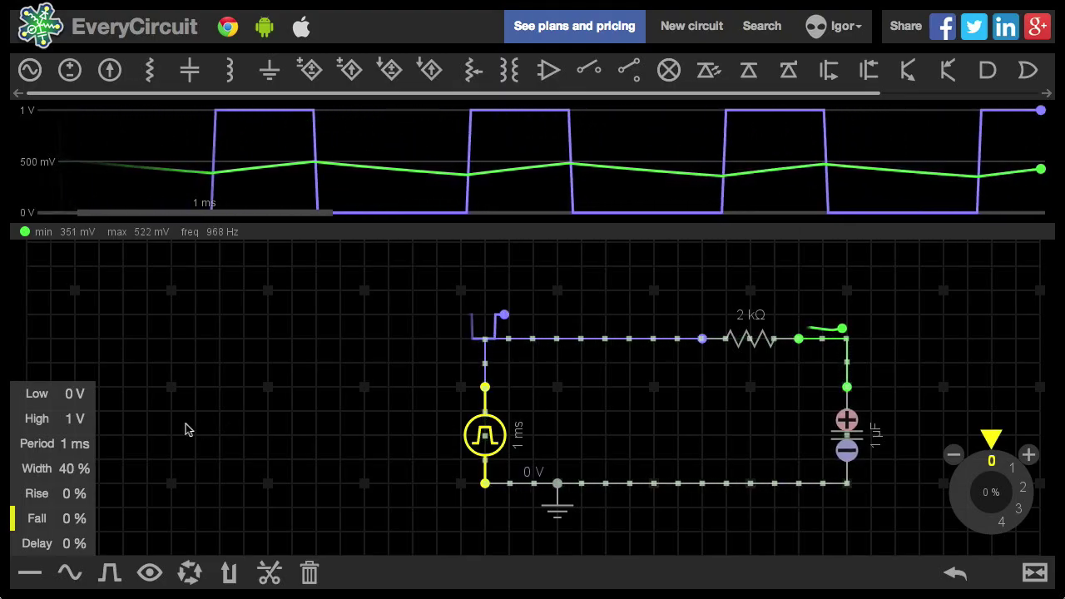
click(63, 443)
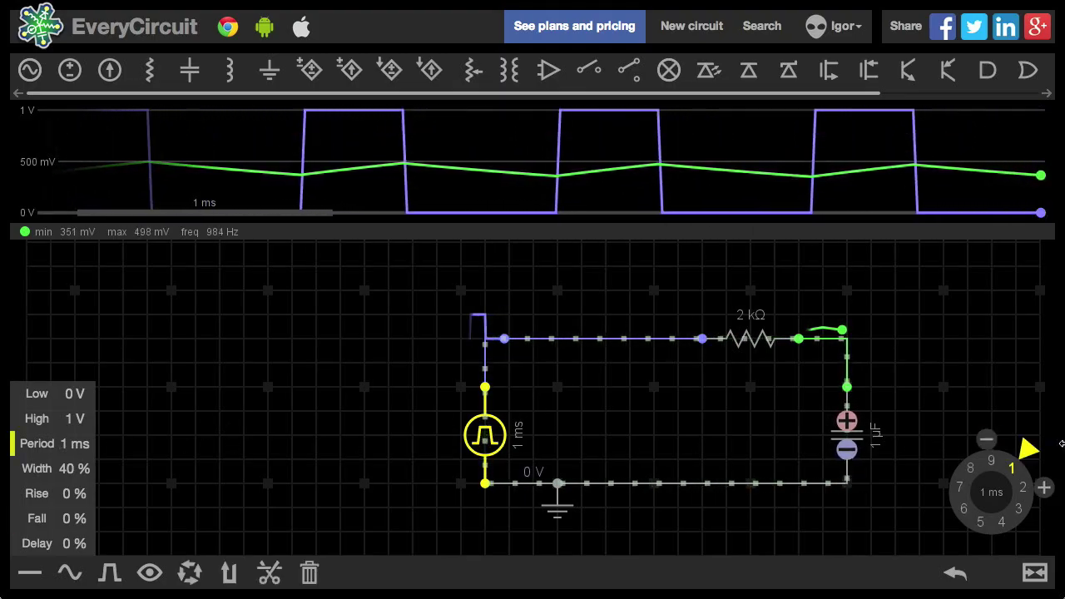
mouse_move(1034, 452)
mouse_down()
mouse_move(1042, 495)
mouse_move(1019, 530)
mouse_move(951, 514)
mouse_move(1003, 450)
mouse_move(1028, 450)
mouse_up()
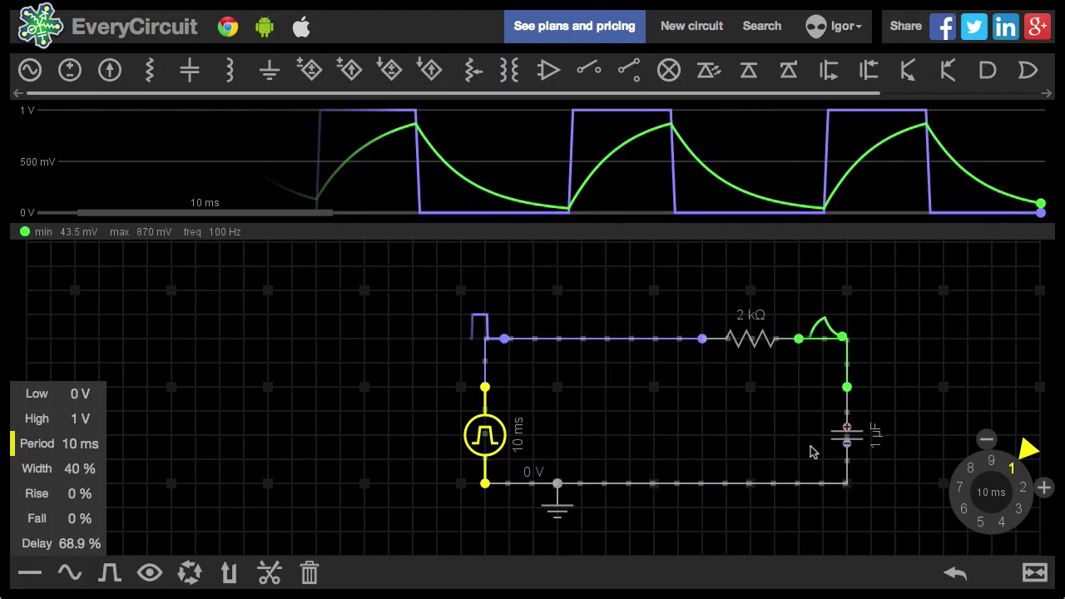
drag(666, 424, 637, 436)
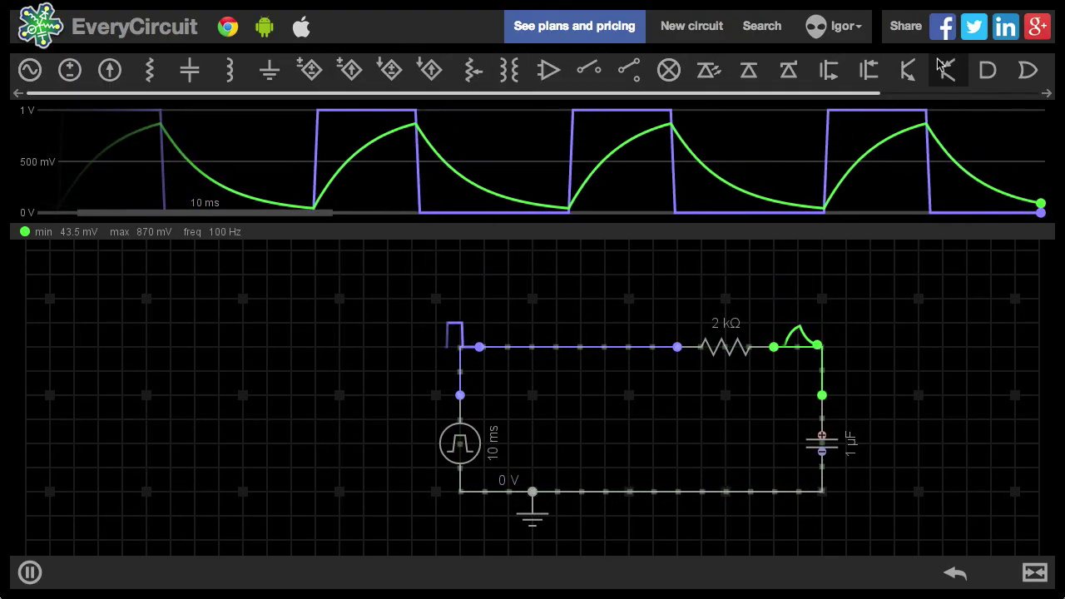
Step: Add a flipped switch and drop it into the gap left by deleting the source-to-resistor wire
drag(866, 93, 1046, 95)
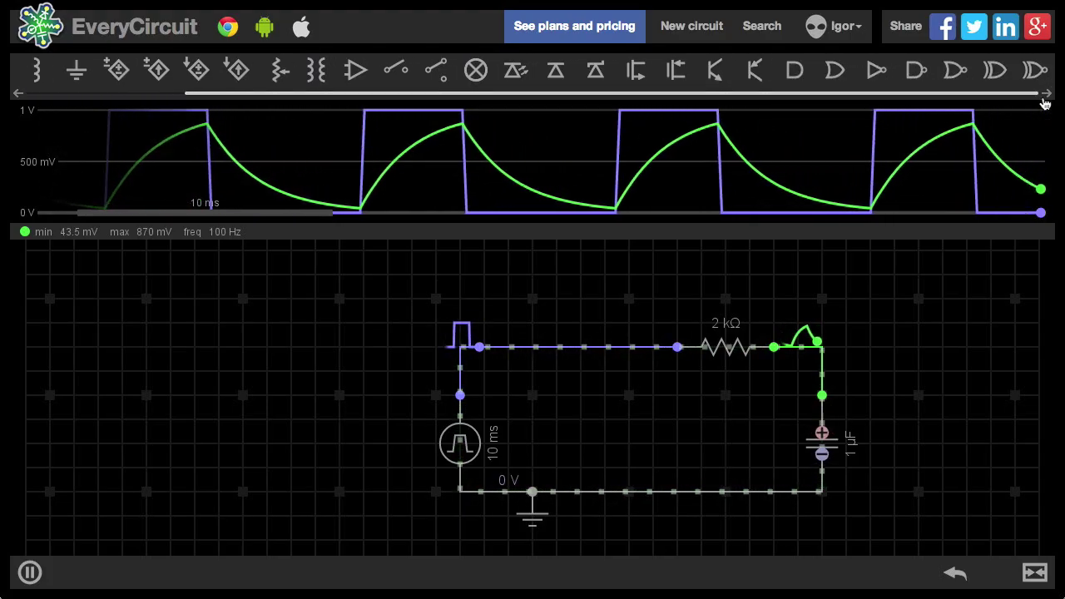
click(397, 72)
drag(131, 145, 625, 245)
double_click(620, 247)
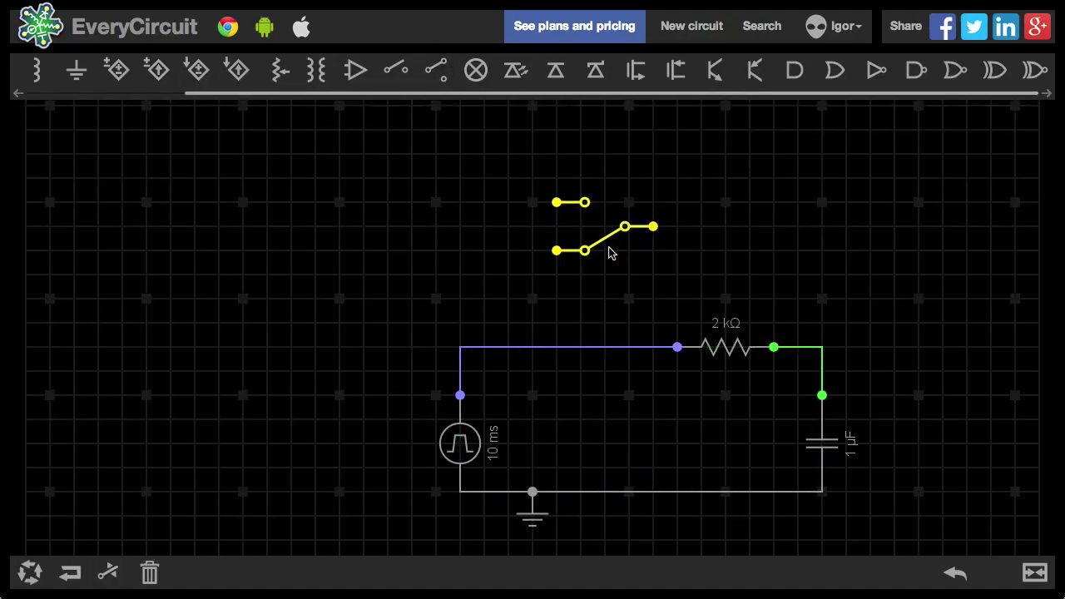
click(626, 346)
key(Delete)
drag(611, 255, 573, 340)
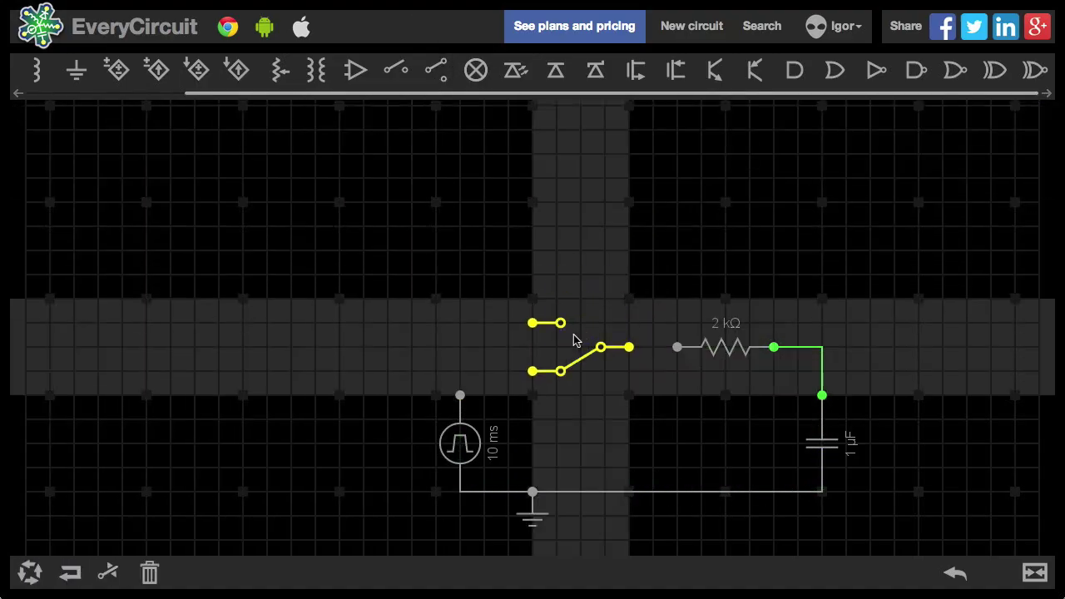
Step: Wire the switch's terminals to the source's top terminal and the resistor's left end
click(533, 325)
click(461, 395)
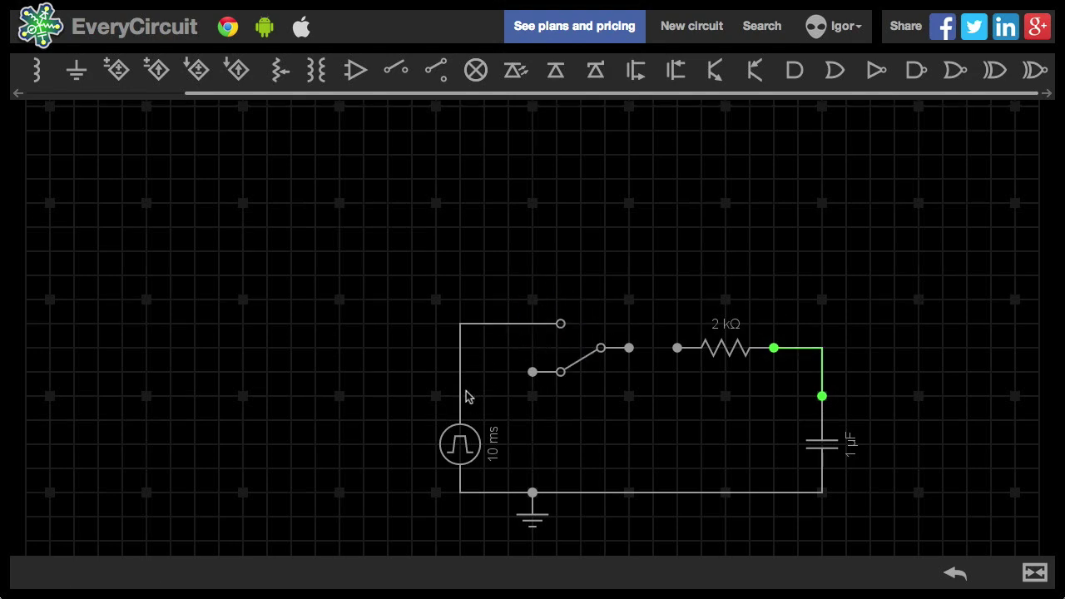
click(533, 373)
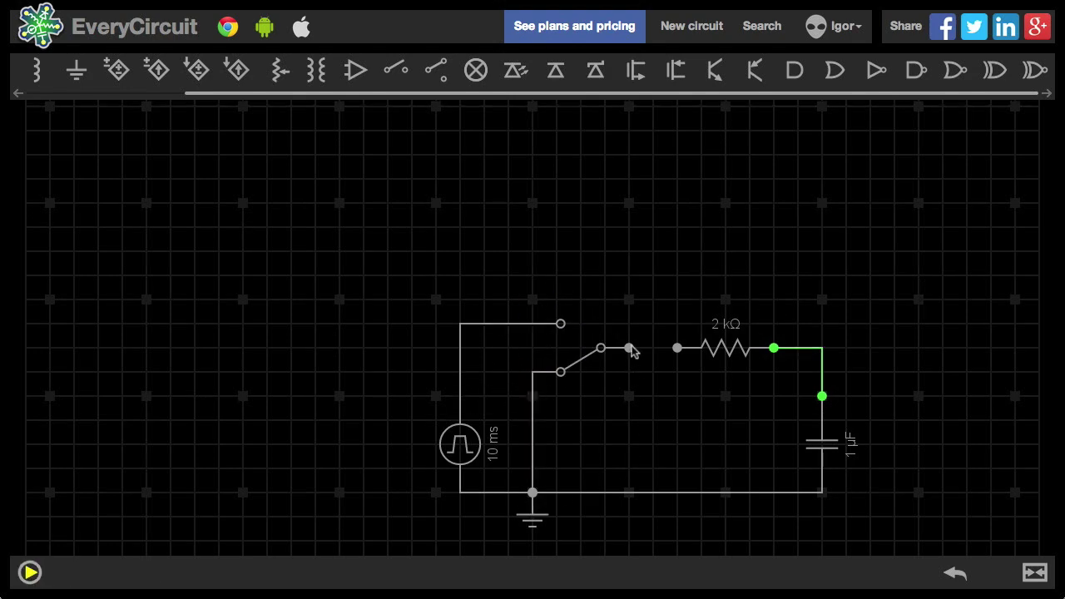
click(675, 349)
click(672, 354)
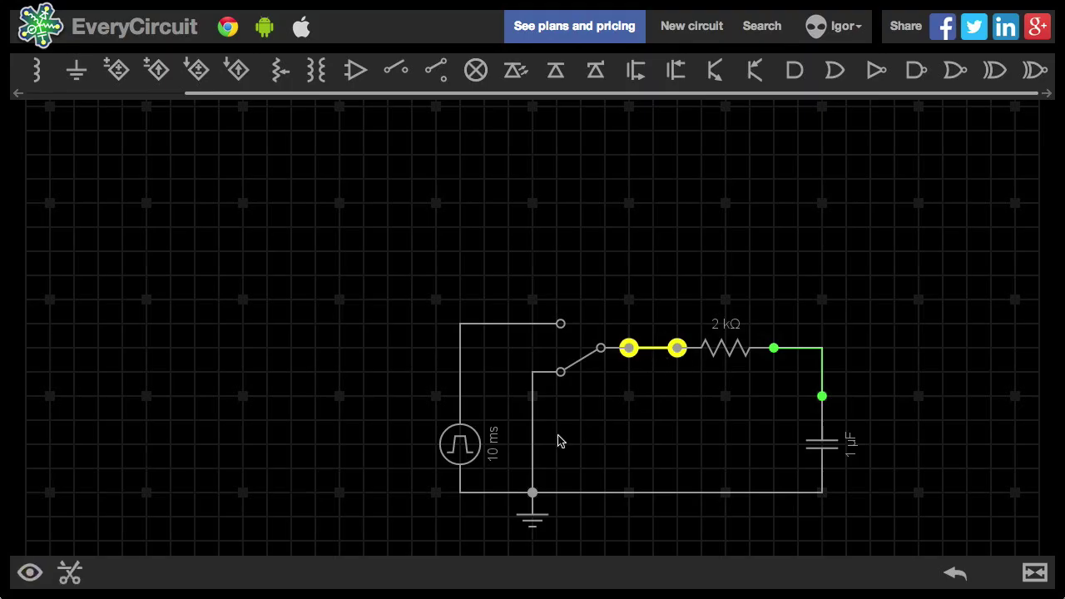
click(561, 440)
Step: Change the pulse source to a 1 V DC source and start the simulation
click(460, 445)
click(27, 573)
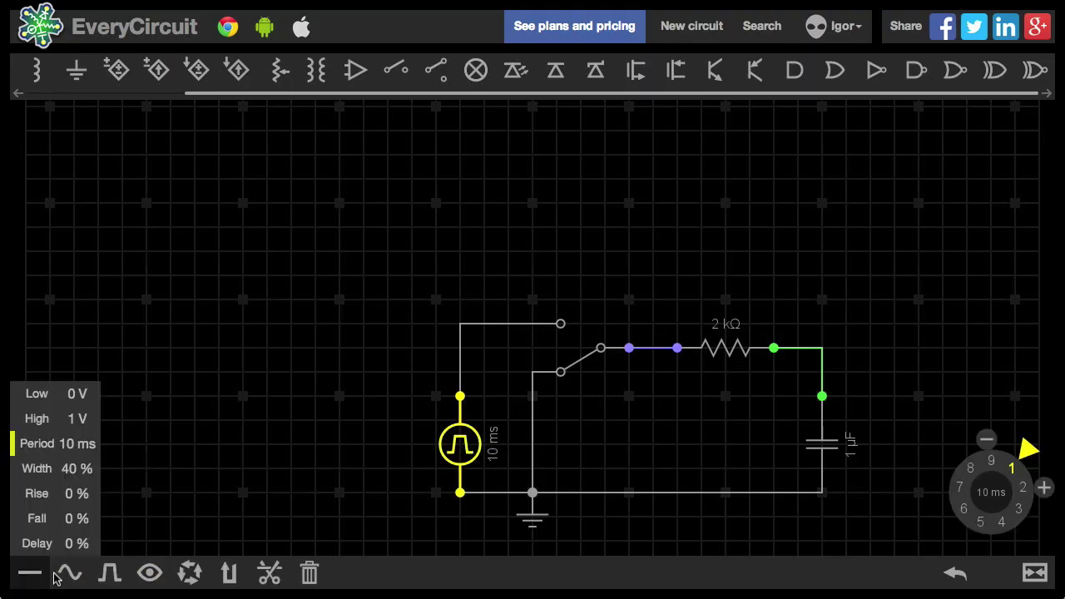
click(30, 573)
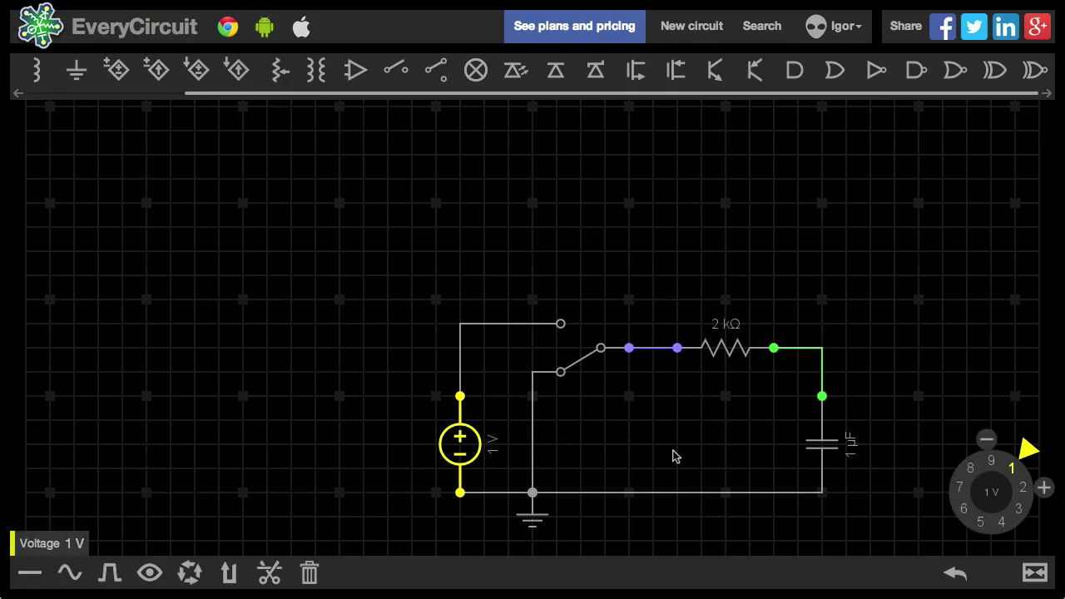
drag(673, 454, 673, 430)
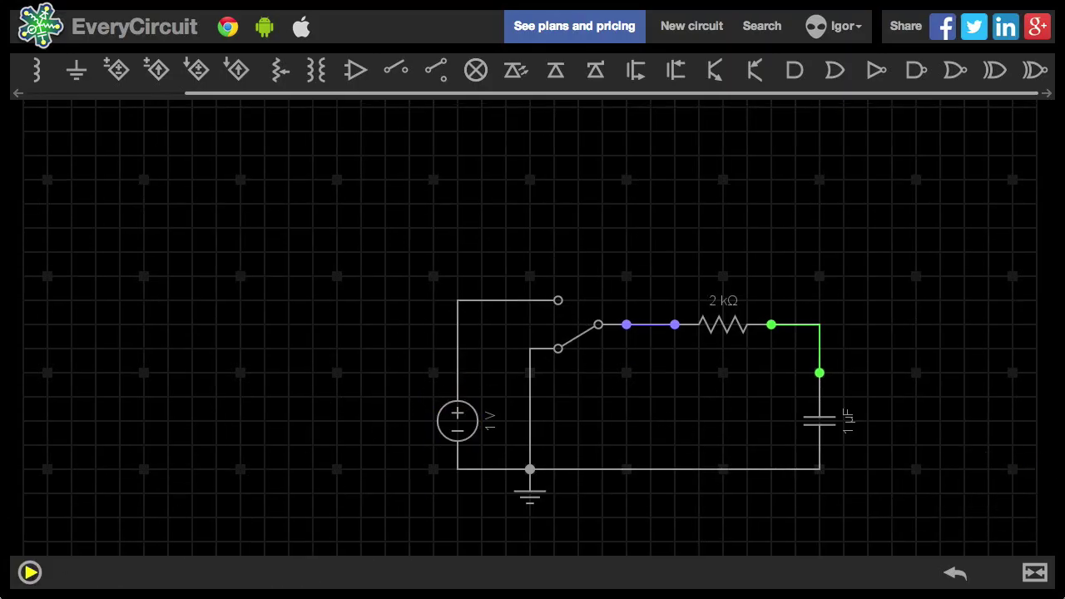
click(31, 573)
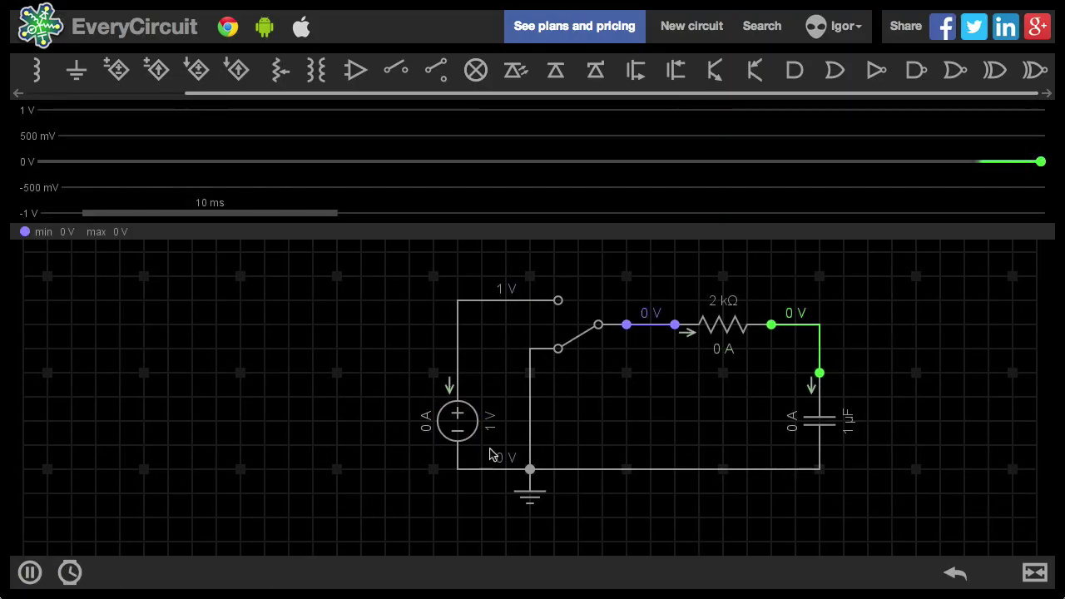
Step: Toggle the switch 16 times, from single 1 V steps to rapid short pulses, ending at 0 V, then pause
click(571, 330)
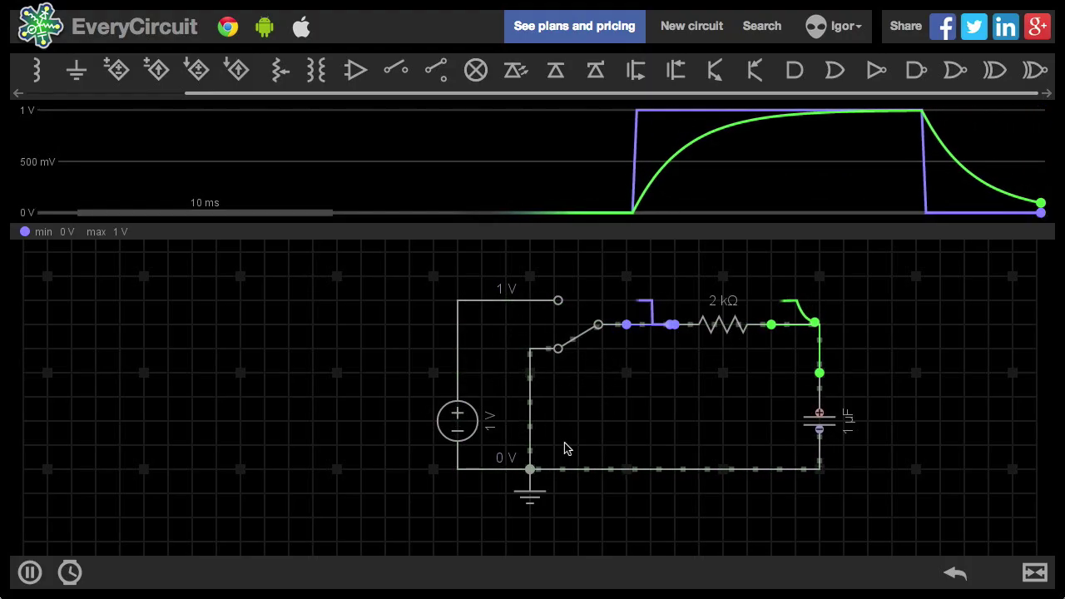
click(570, 334)
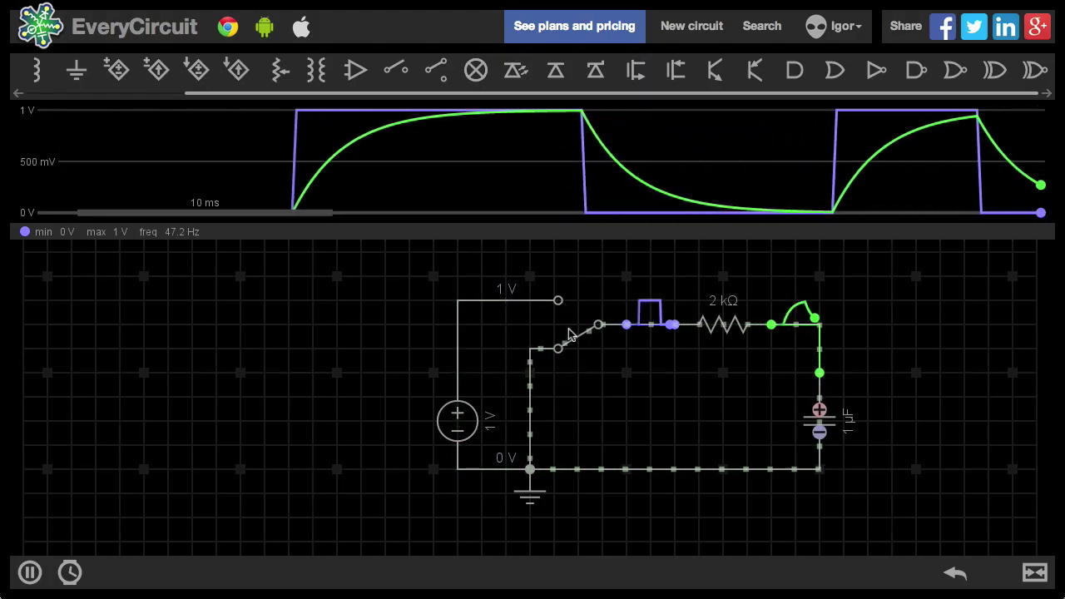
click(570, 334)
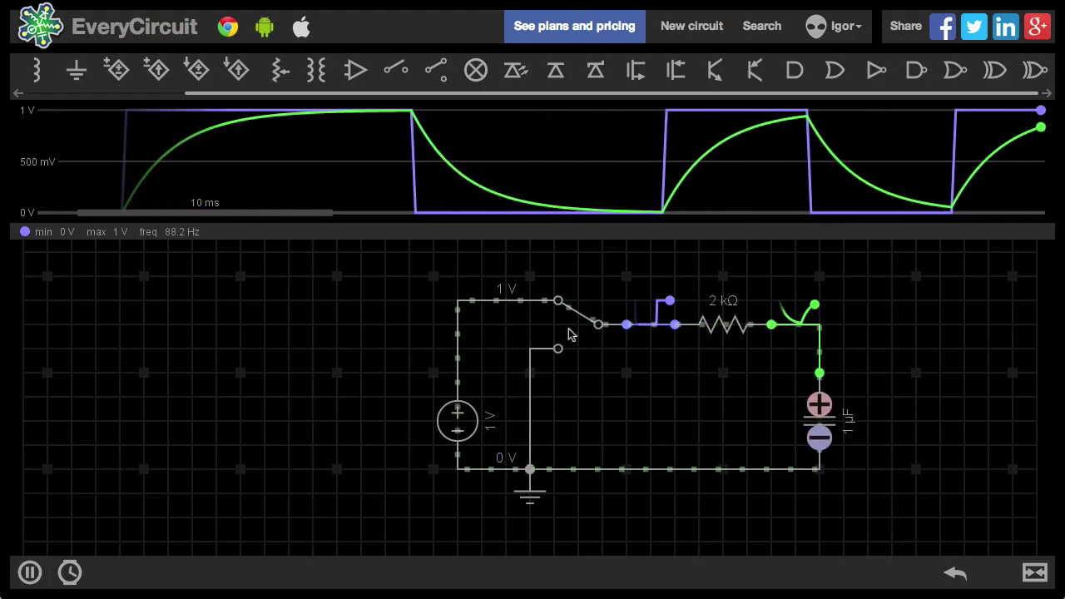
click(570, 335)
click(571, 334)
click(570, 334)
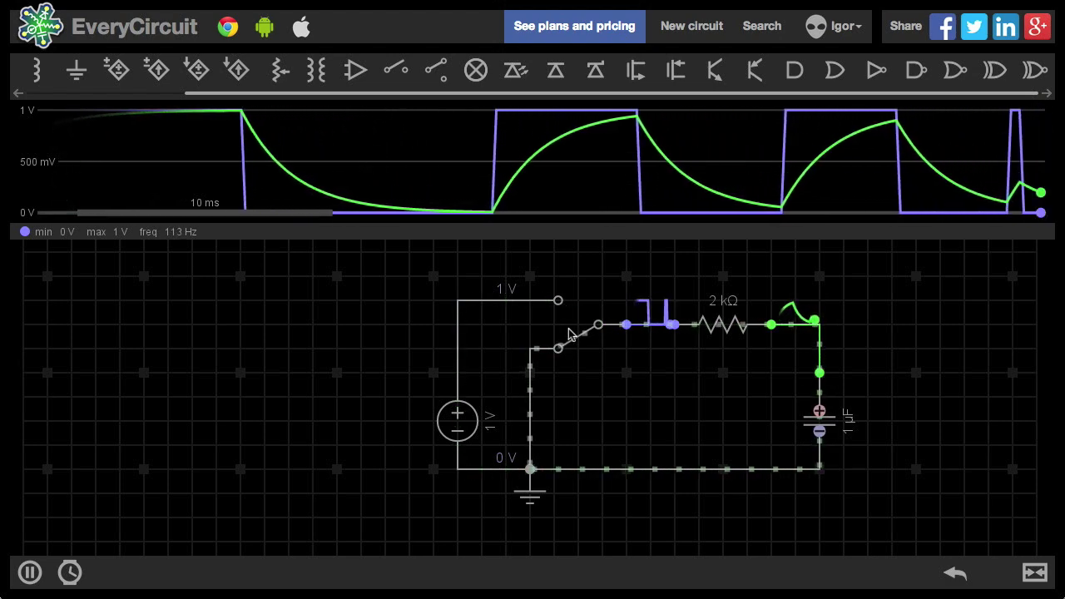
click(570, 335)
click(570, 334)
click(571, 334)
click(570, 335)
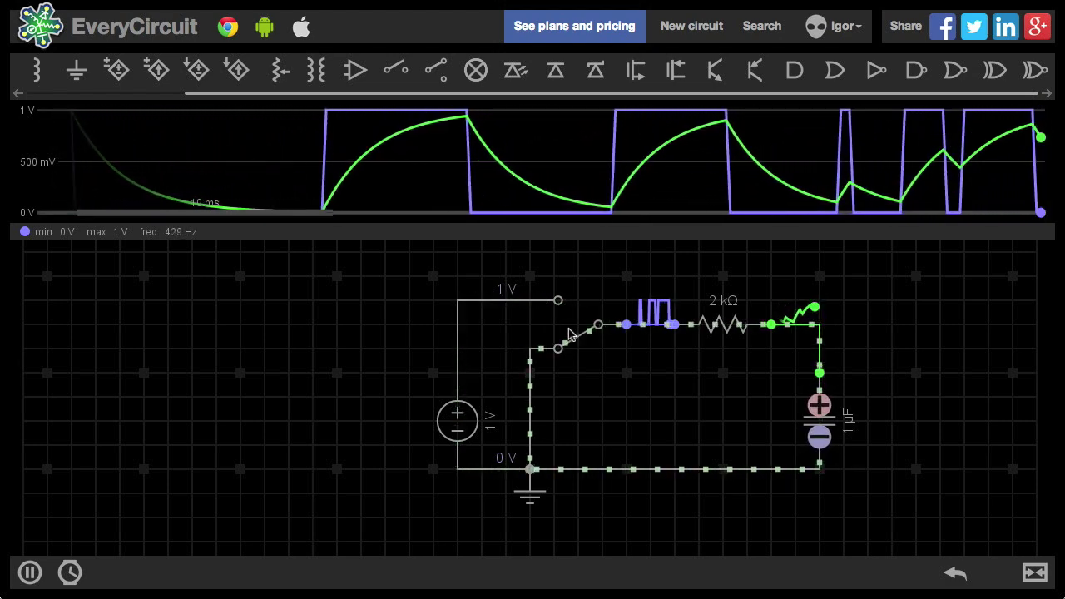
click(570, 334)
click(570, 334)
click(570, 334)
click(570, 334)
click(570, 334)
click(570, 335)
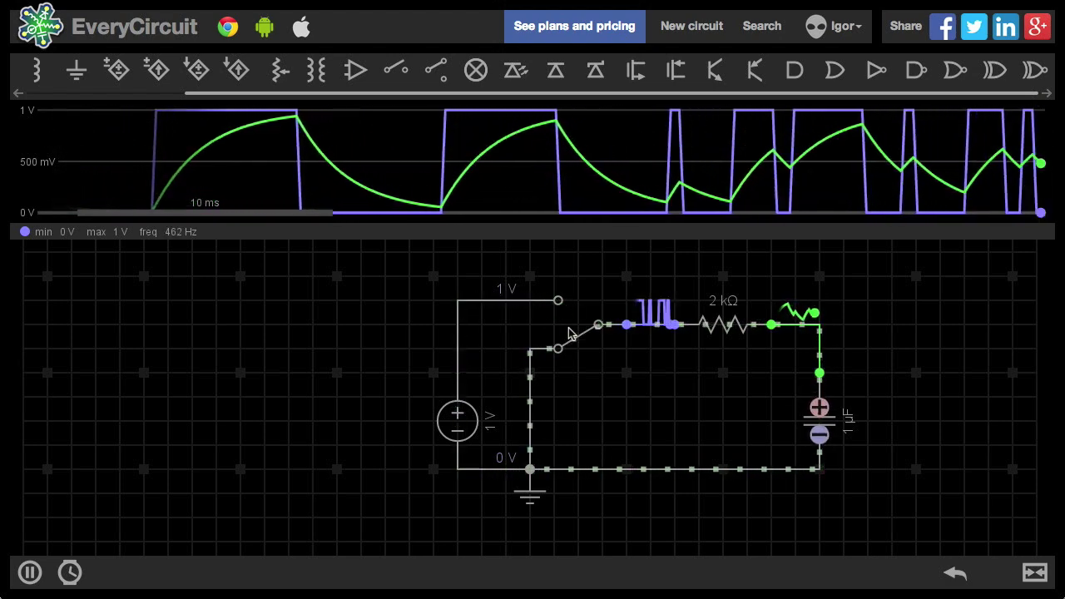
click(570, 334)
click(570, 334)
click(571, 335)
click(570, 334)
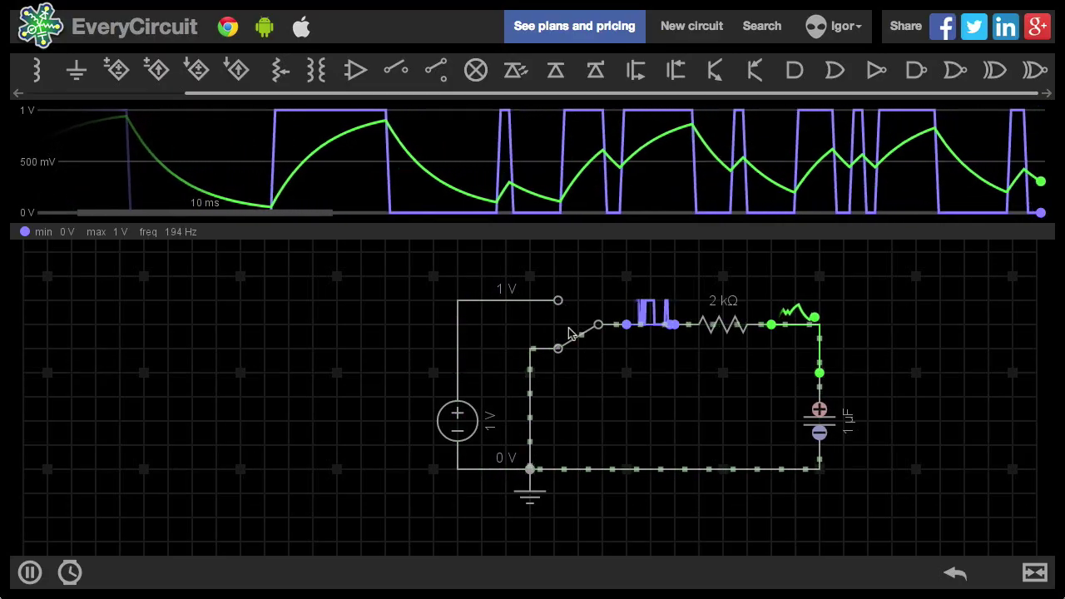
click(570, 335)
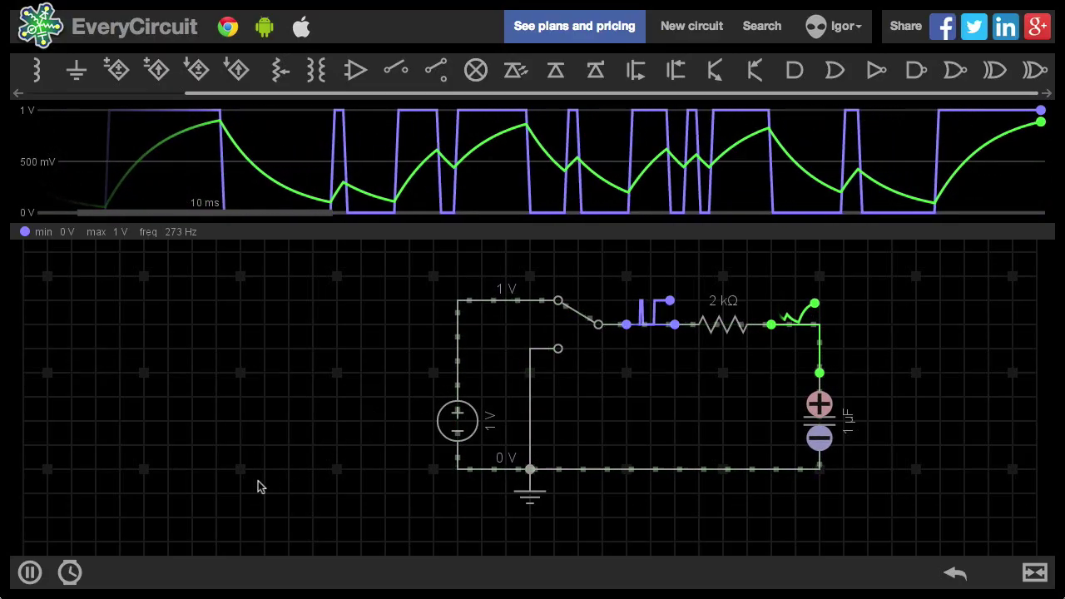
click(38, 573)
drag(627, 511, 558, 523)
Step: Enter the title 'RC step response' in the circuit details
click(1040, 569)
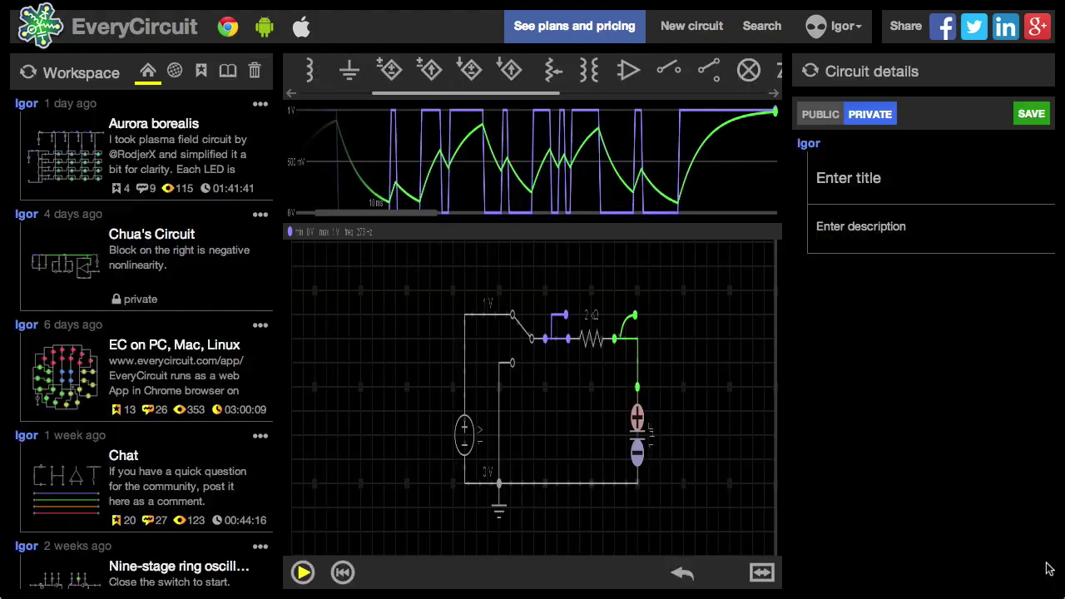
click(979, 190)
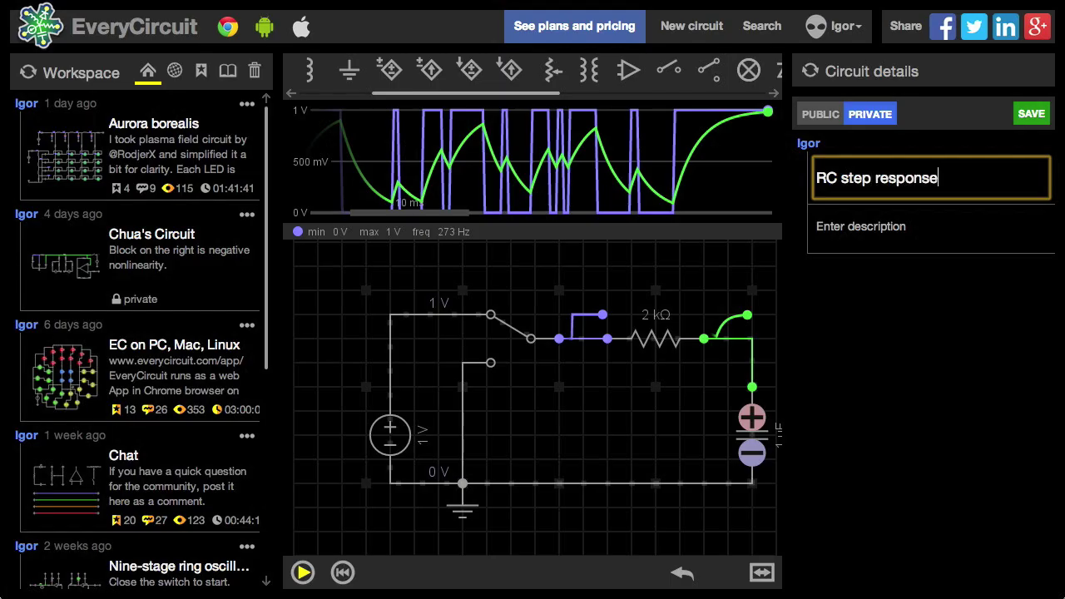
click(930, 230)
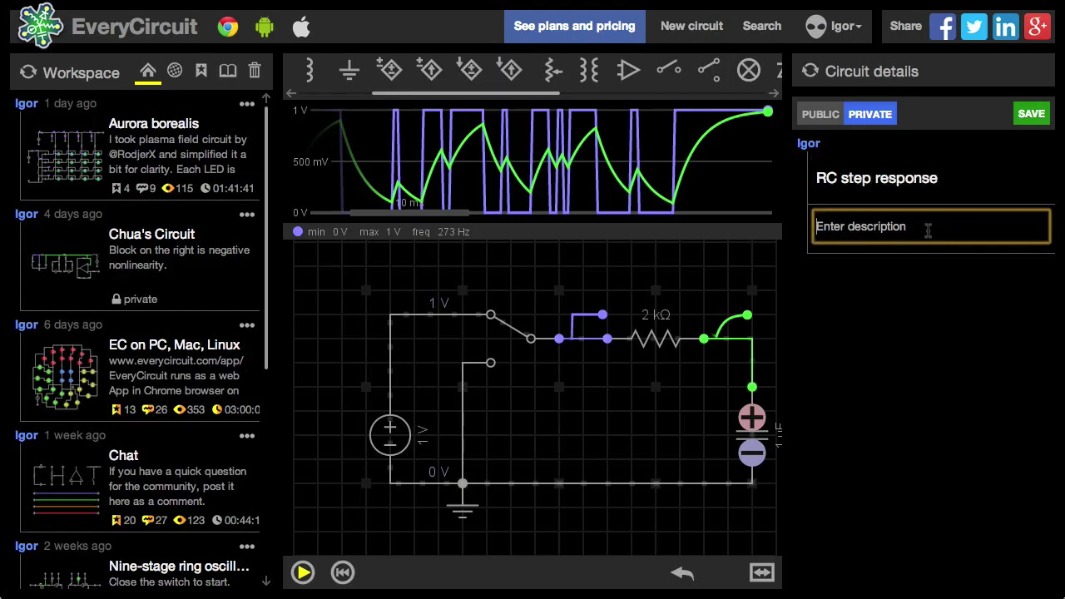
Step: Paste the time-constant description, save the circuit, and bring up the Examples list
text(Given a voltage step at the input, the time required to charge the capacitor to 63.2 % of its full charge is known as the time constant τ=RC. After five time constants, 5τ, the capacitor charge will reach 99.3 %.)
click(916, 389)
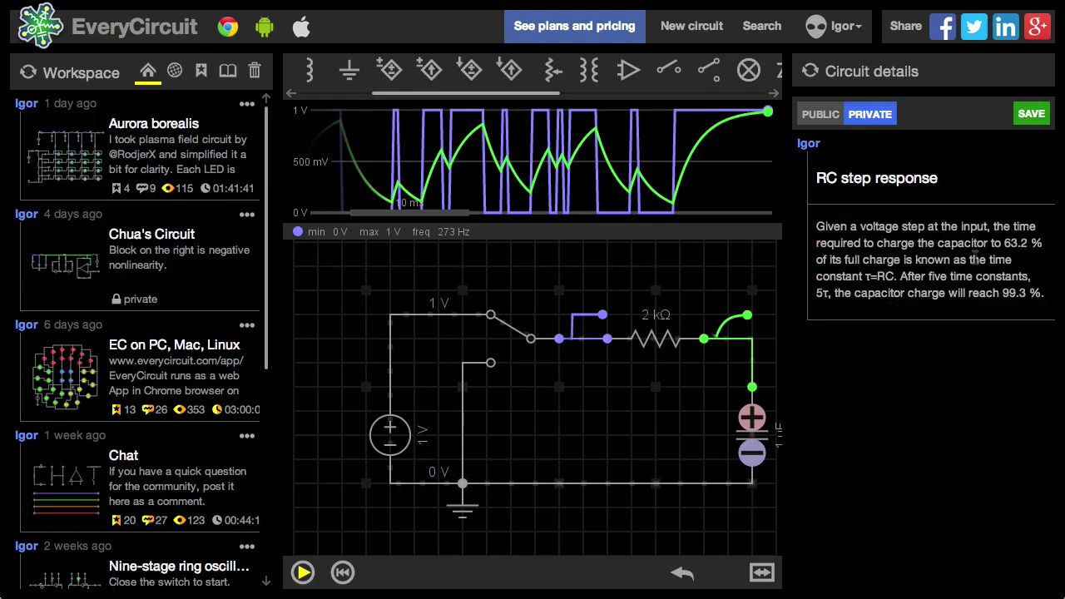
click(1032, 117)
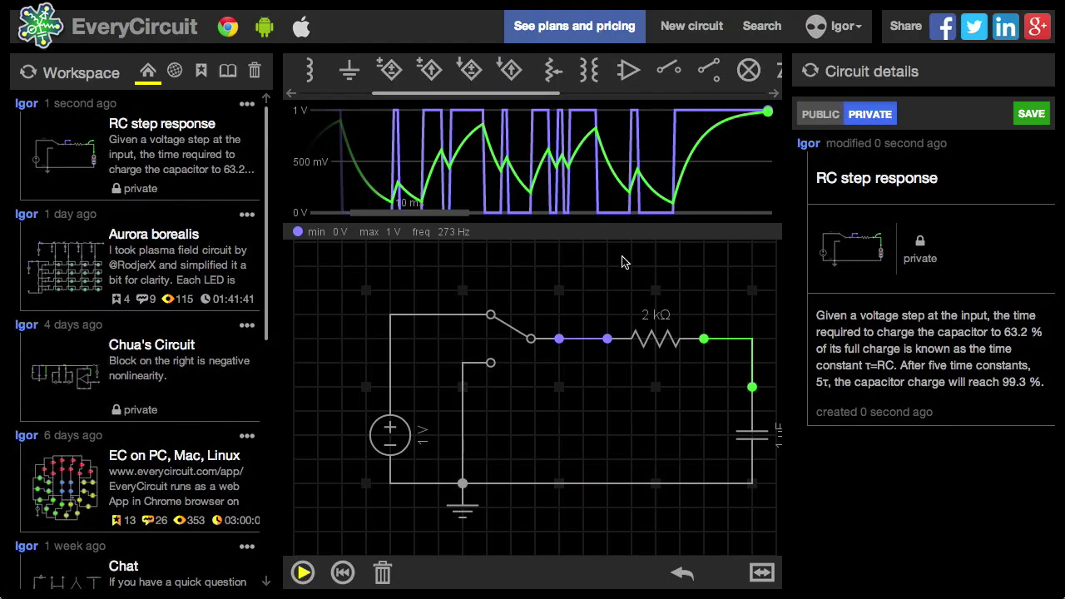
drag(621, 264, 592, 274)
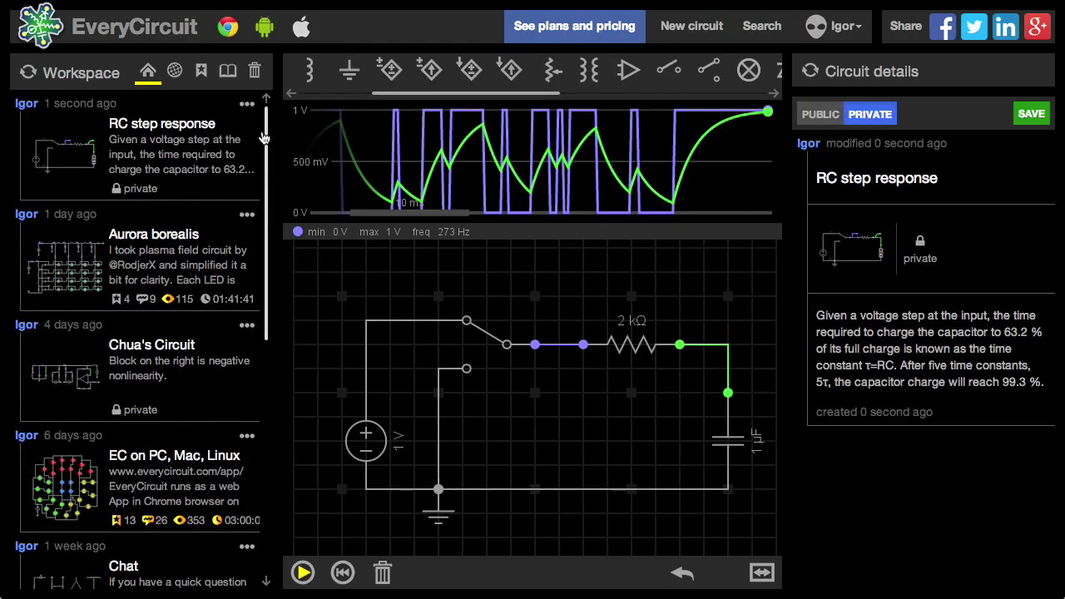
click(228, 71)
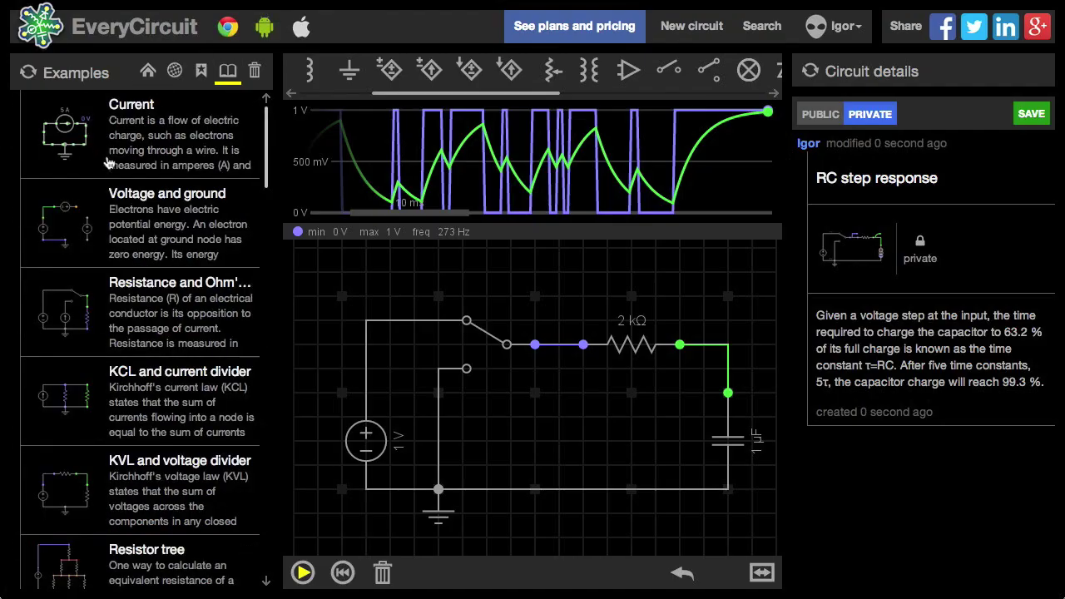
Step: Load the KVL and voltage divider example and scroll through the Examples list and its description
click(74, 499)
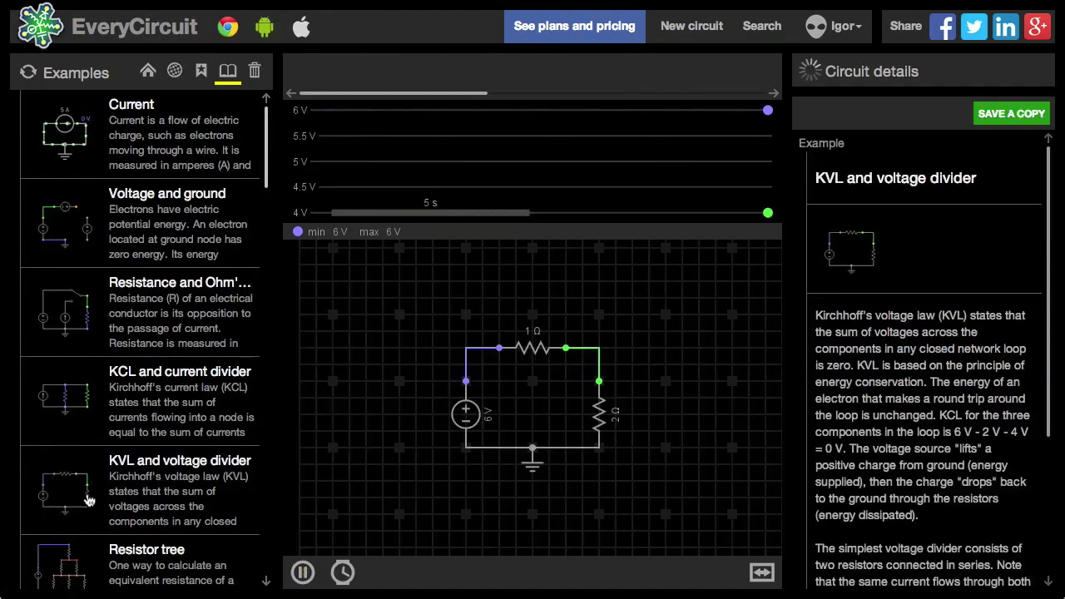
scroll(514, 427, up, 2)
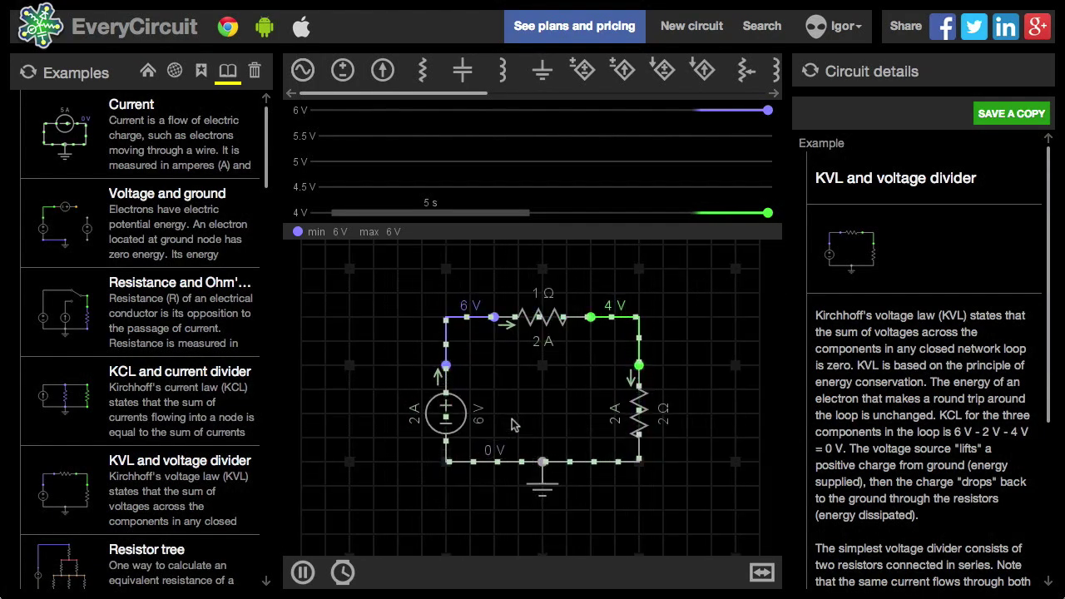
scroll(131, 450, down, 10)
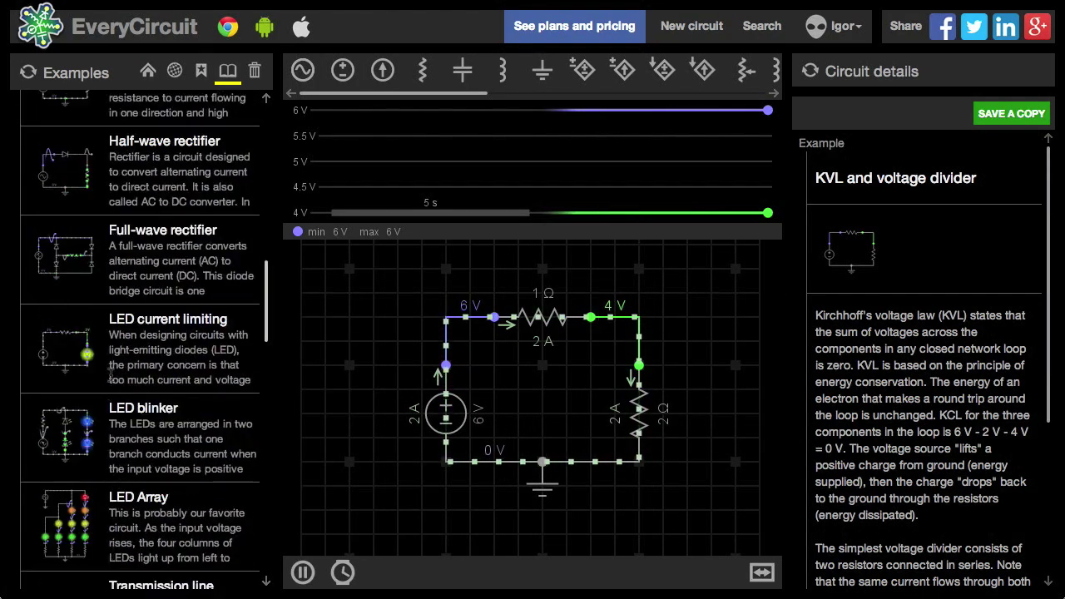
scroll(118, 349, down, 5)
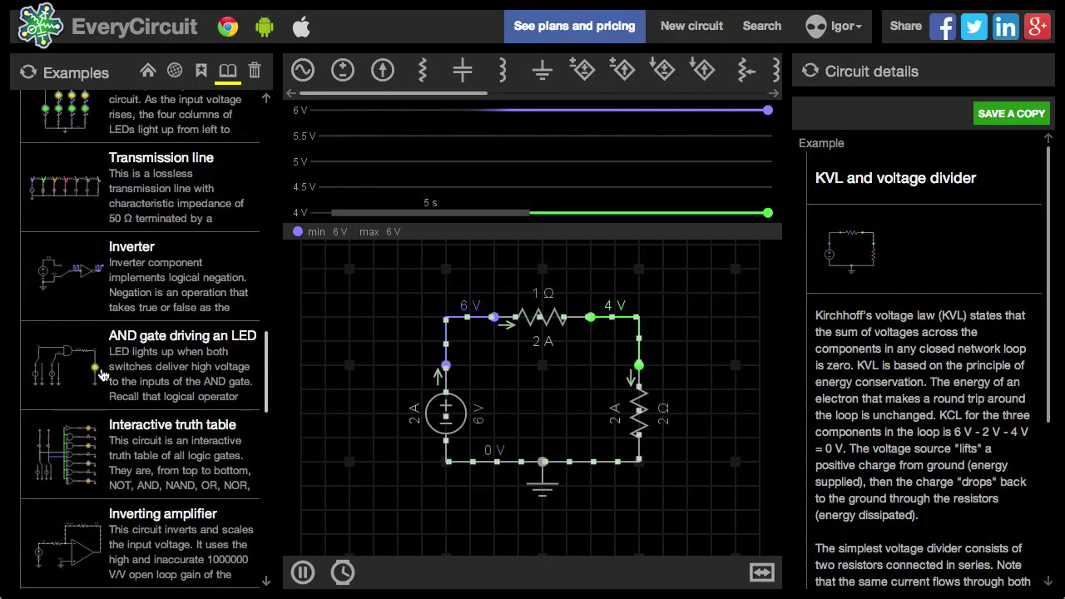
scroll(86, 412, down, 3)
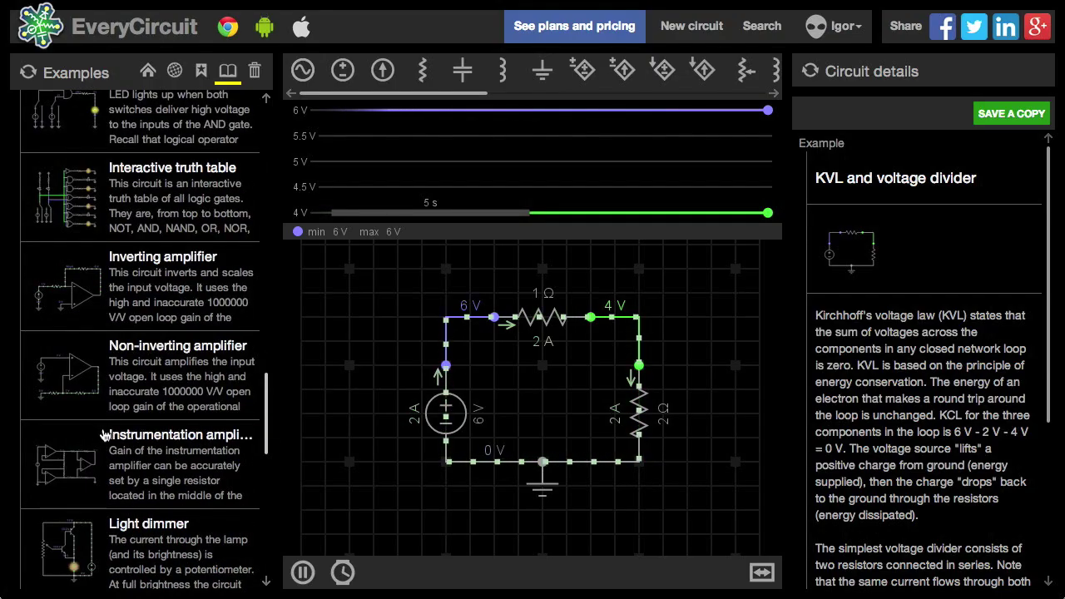
scroll(104, 433, down, 8)
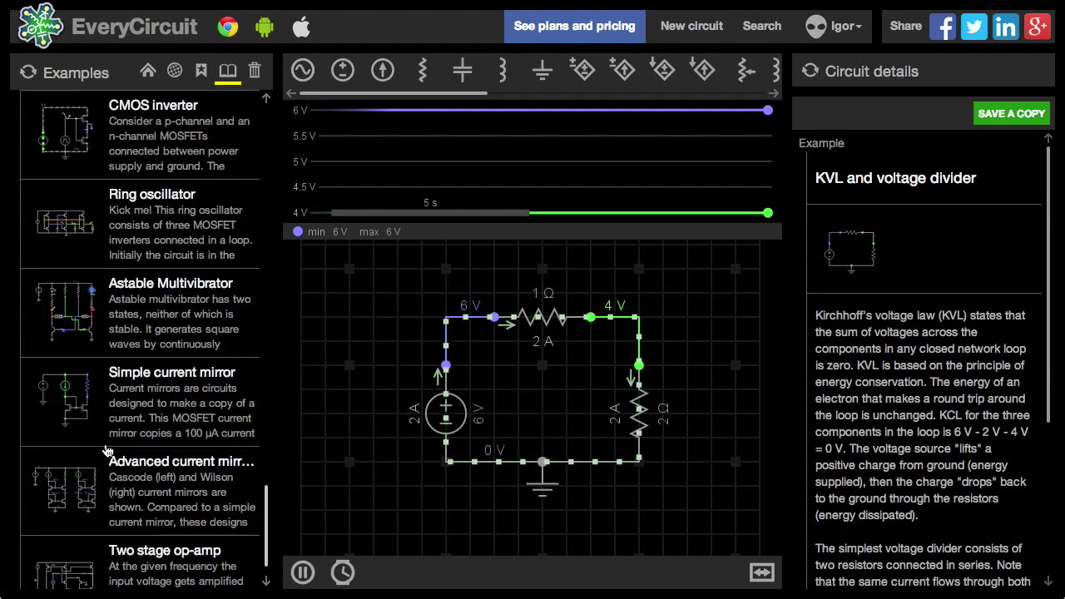
scroll(107, 451, down, 1)
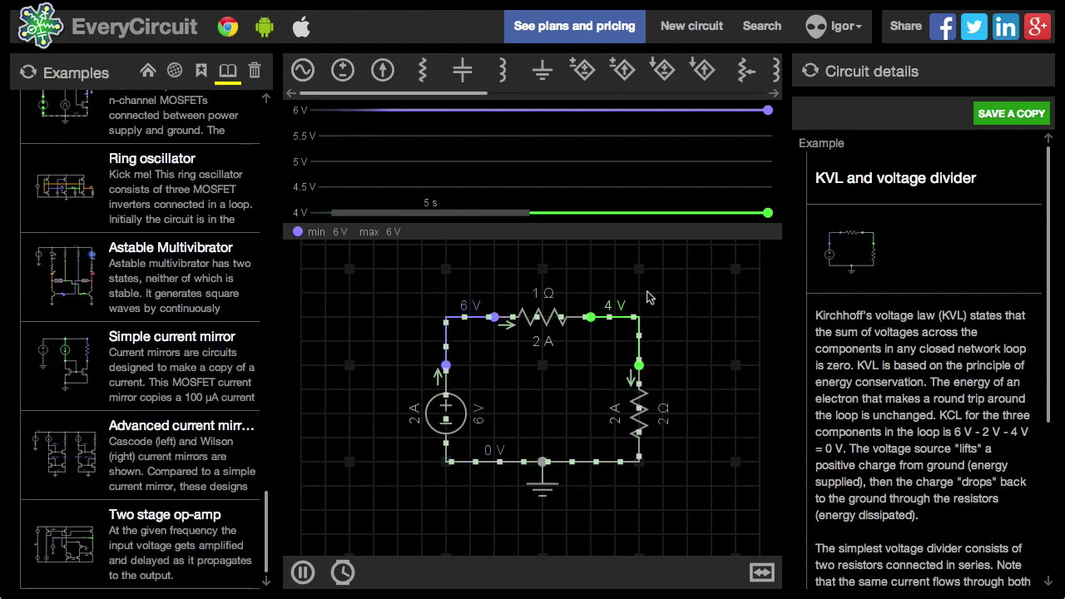
scroll(868, 330, down, 5)
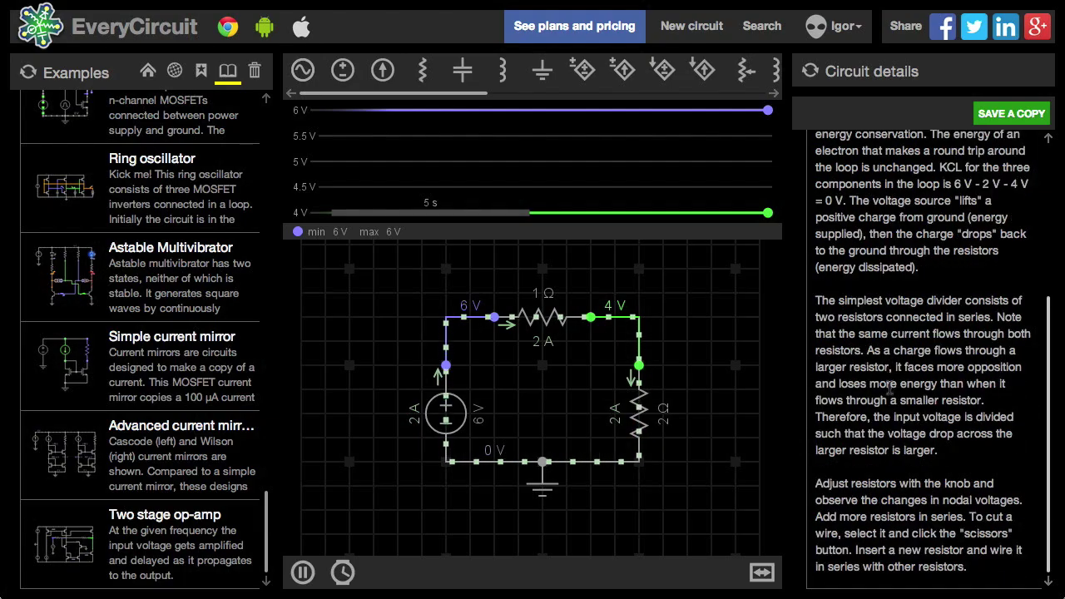
scroll(890, 386, up, 5)
Step: Highlight the Kirchhoff's voltage law term in the Circuit details description
drag(819, 316, 960, 310)
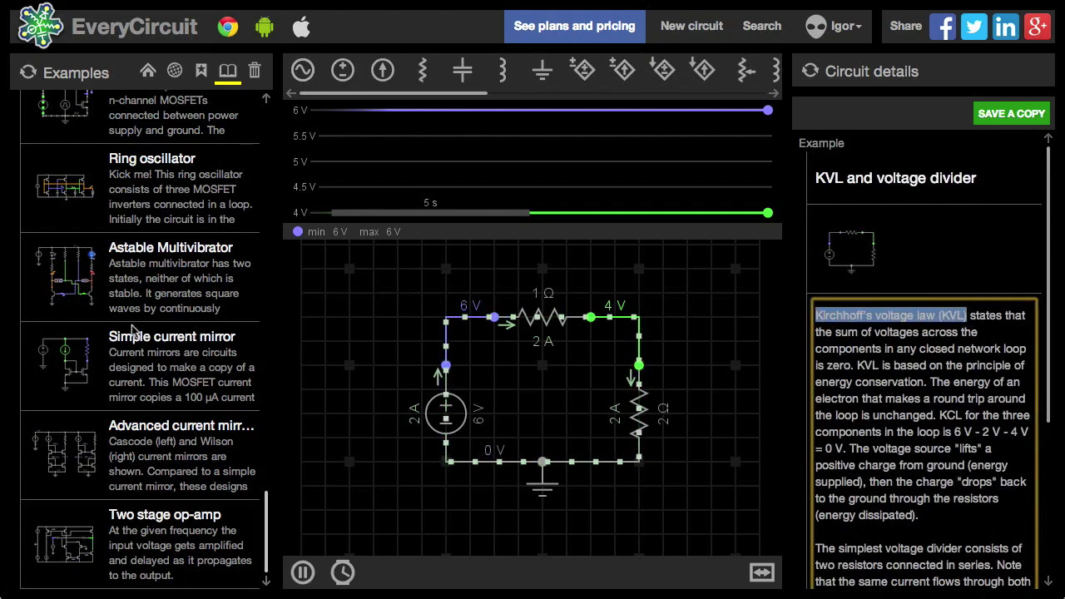
scroll(131, 330, up, 20)
scroll(129, 366, down, 5)
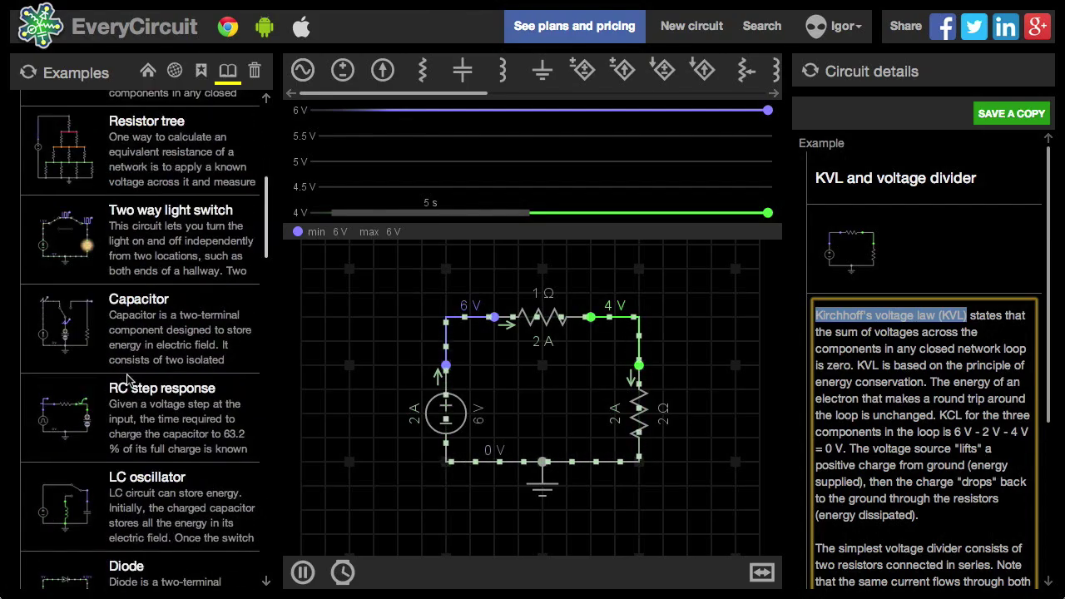
Step: Load the LC oscillator example, nudge the capacitor right, and flip the switch to start oscillating
click(98, 492)
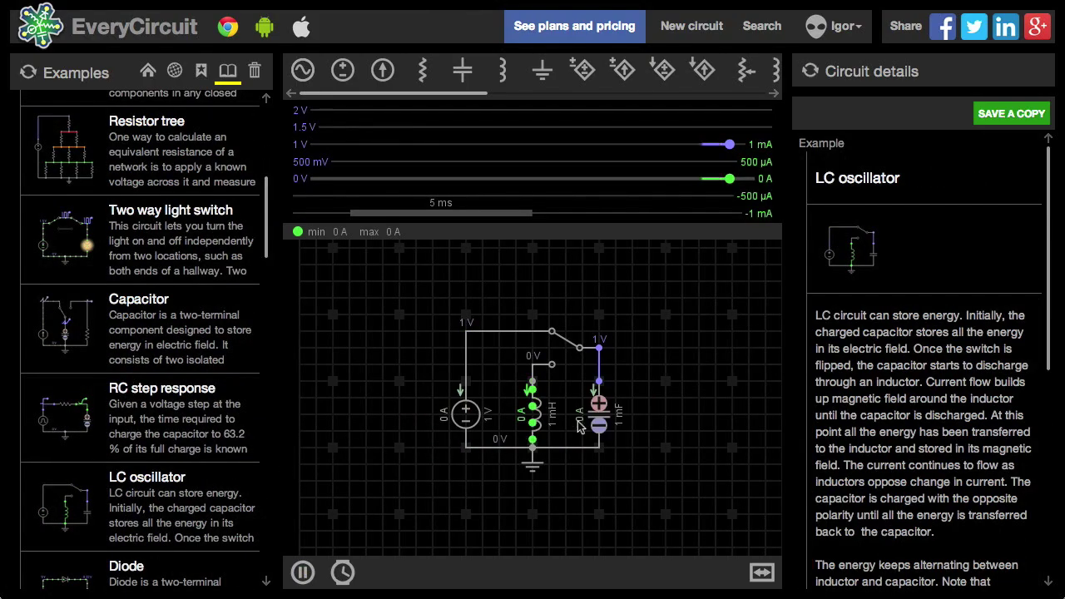
drag(580, 427, 613, 426)
click(560, 358)
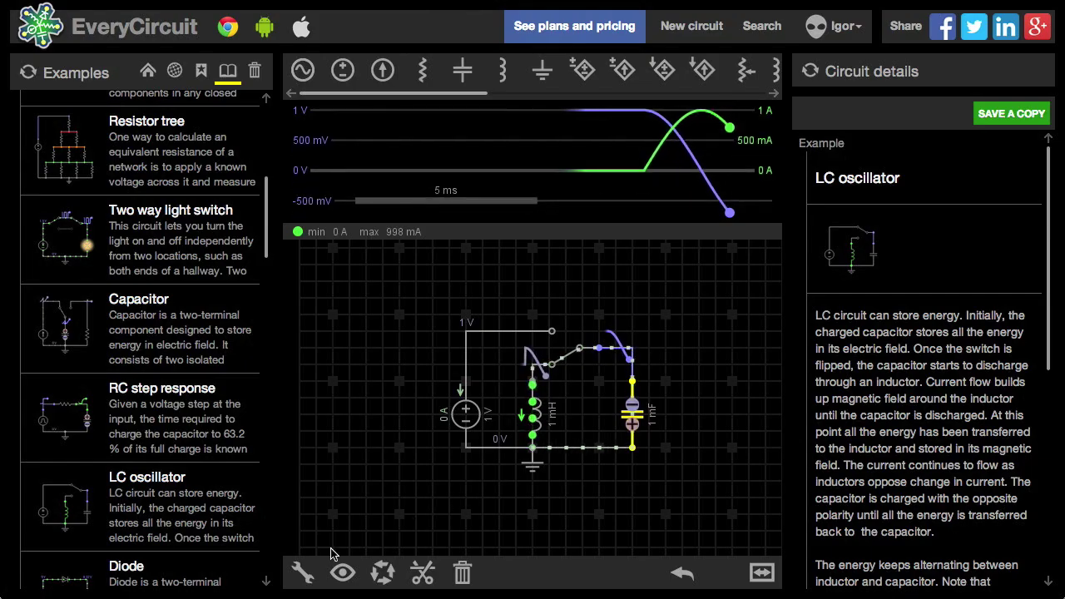
Step: Lower the capacitor from 1 mF to 112 µF
click(633, 413)
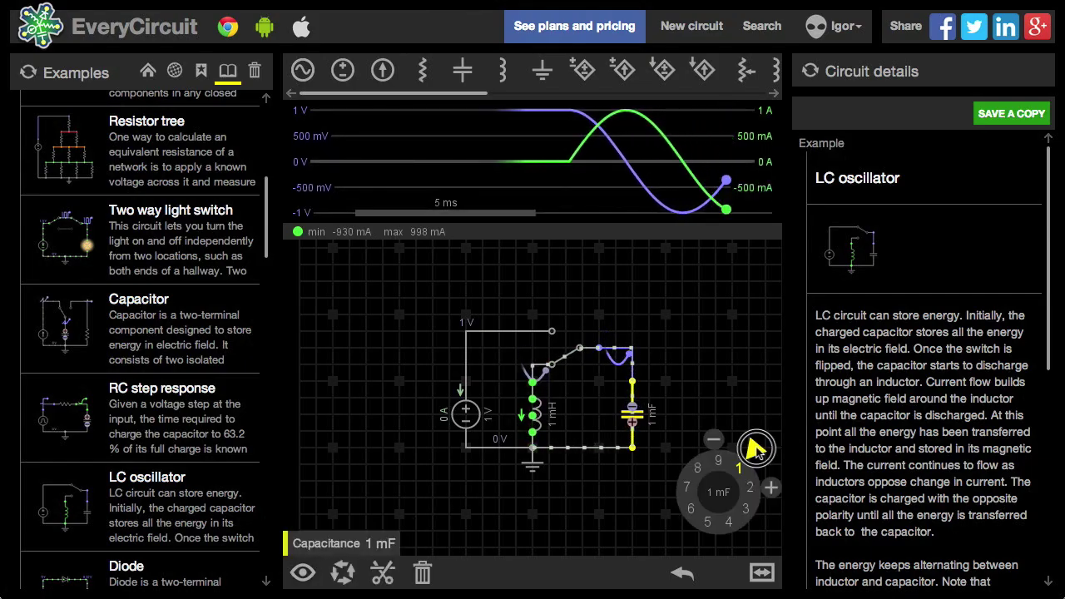
mouse_move(760, 449)
mouse_down()
mouse_move(726, 441)
mouse_move(686, 499)
mouse_move(745, 545)
mouse_move(770, 483)
mouse_move(756, 451)
mouse_up()
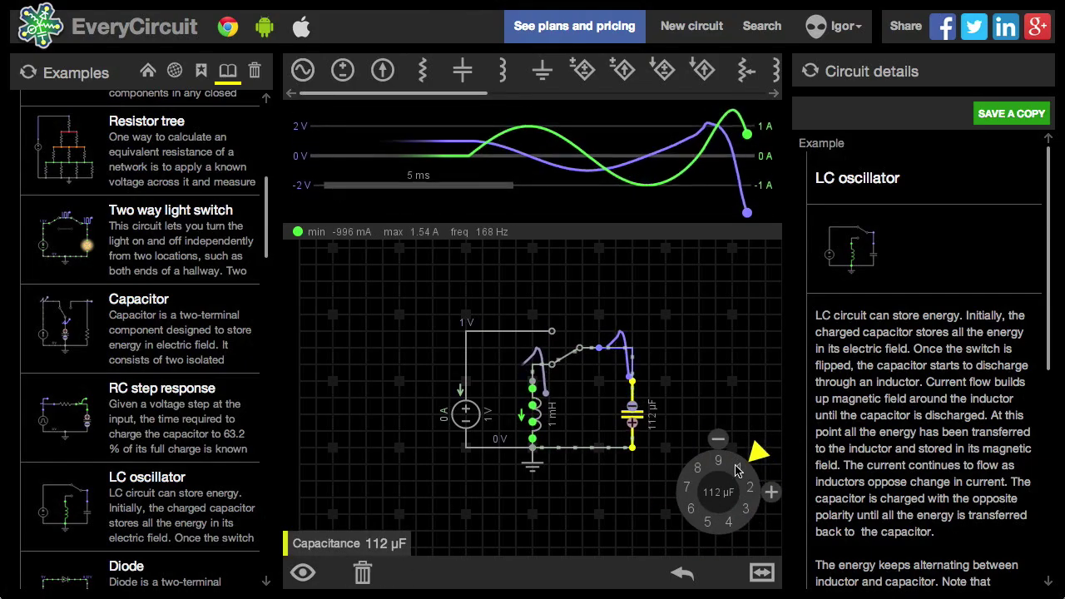
click(393, 456)
scroll(233, 434, down, 5)
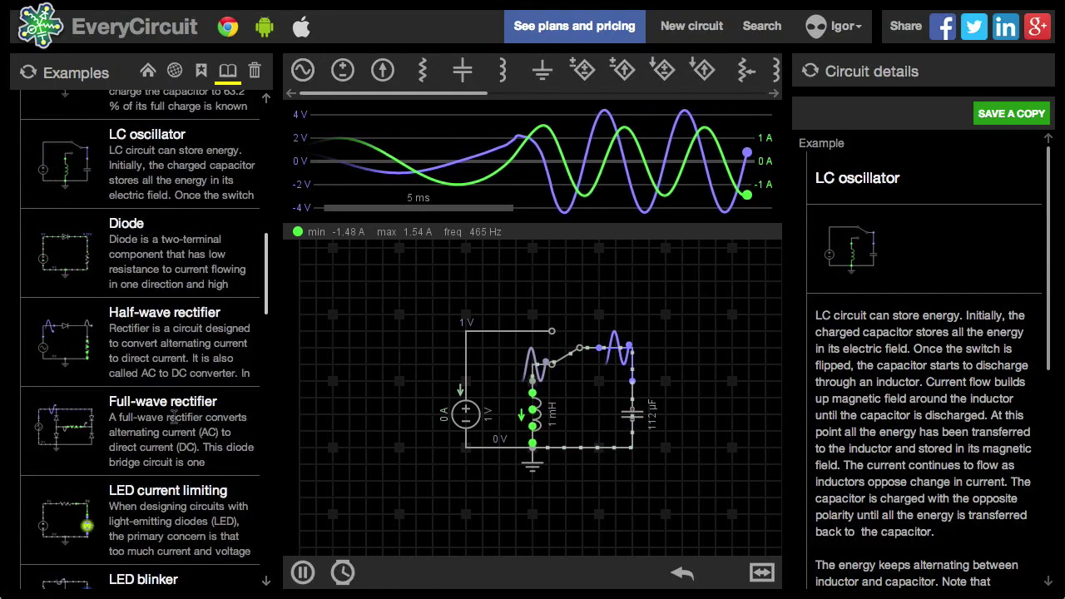
scroll(183, 422, down, 4)
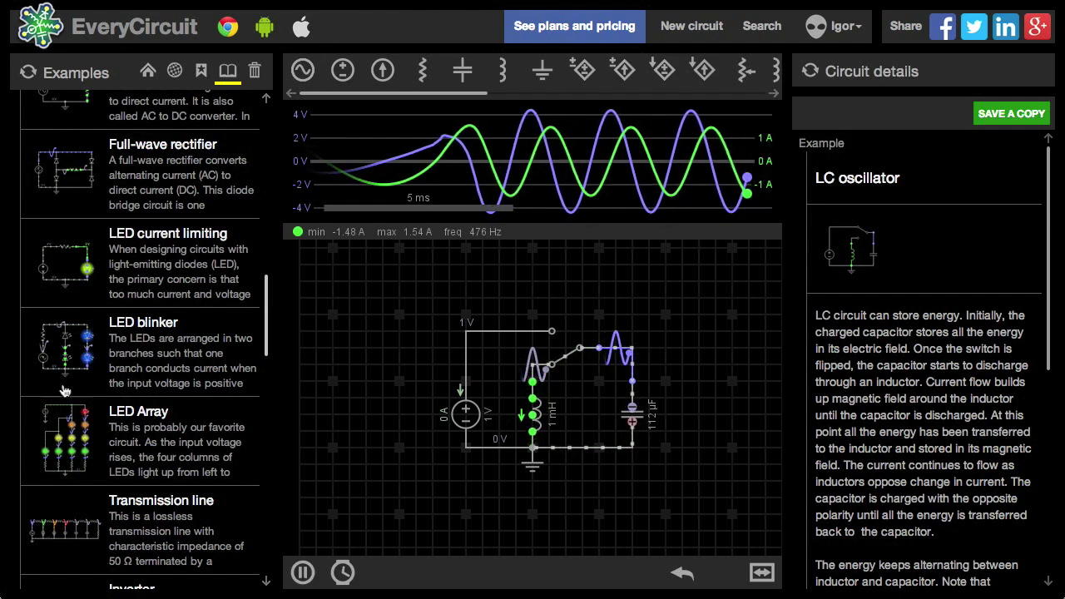
Step: Load the LED current limiting example, discarding the LC oscillator changes, and select its resistor
click(90, 316)
click(665, 192)
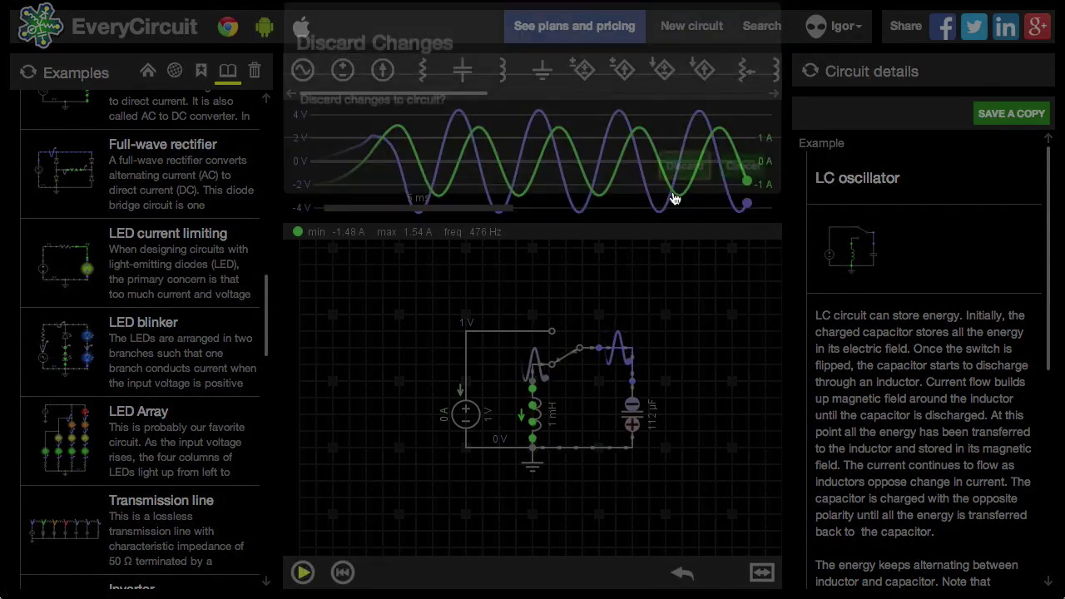
scroll(521, 392, up, 2)
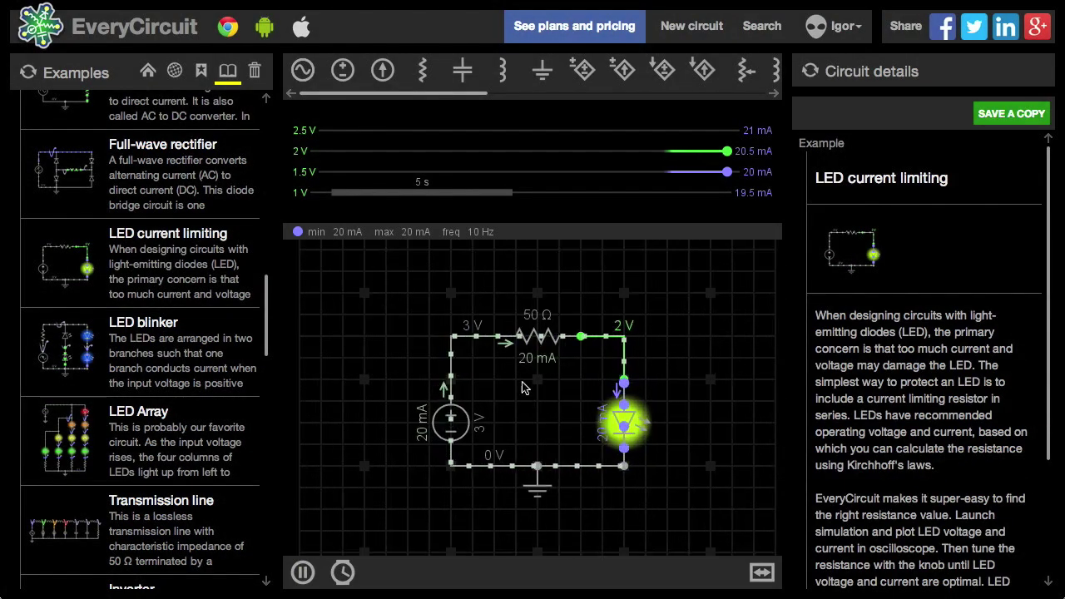
click(542, 344)
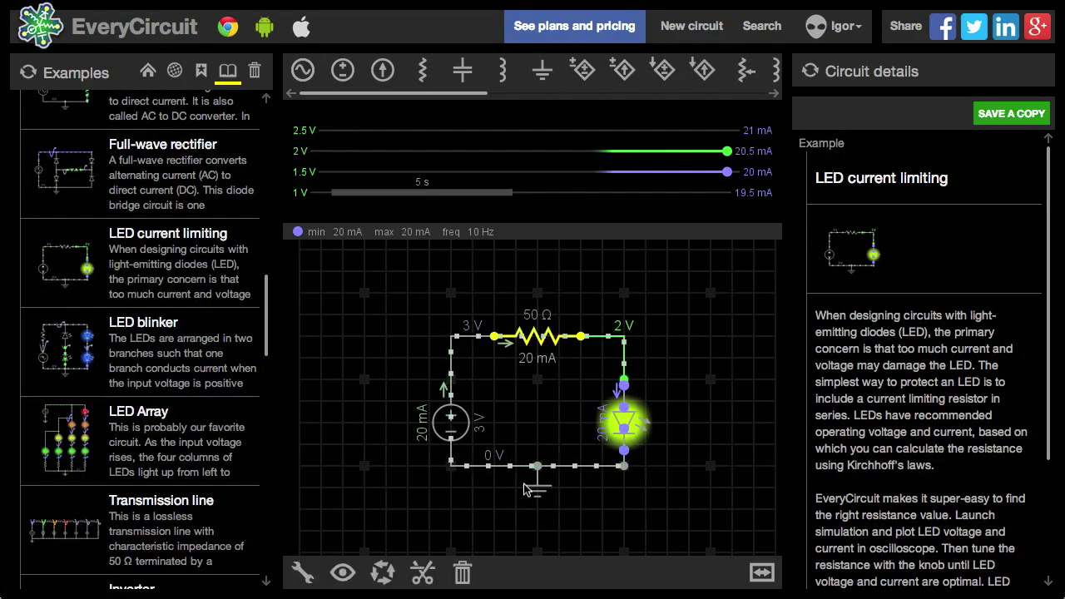
drag(645, 526, 609, 513)
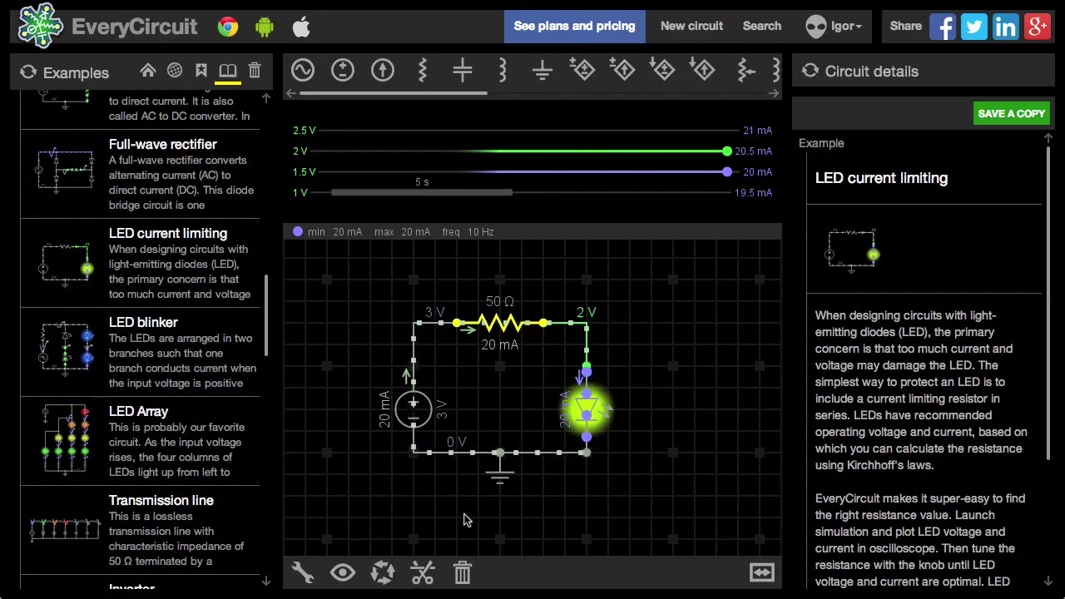
Step: Try 318 Ω and 8.63 Ω on the resistor, then return it to 50 Ω for 20 mA
click(302, 572)
drag(678, 537, 648, 443)
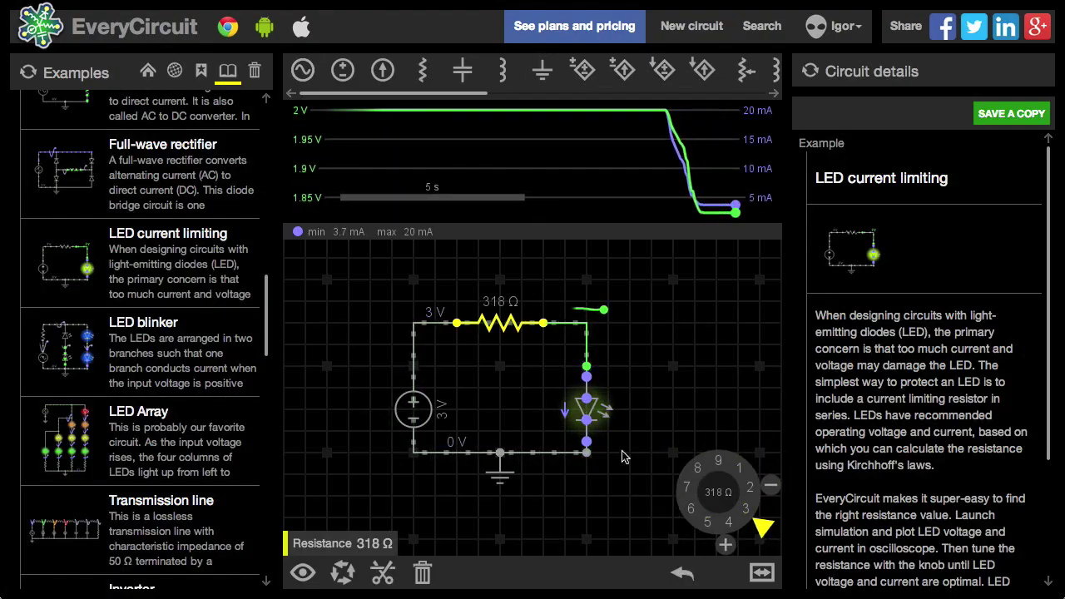
drag(763, 525, 704, 439)
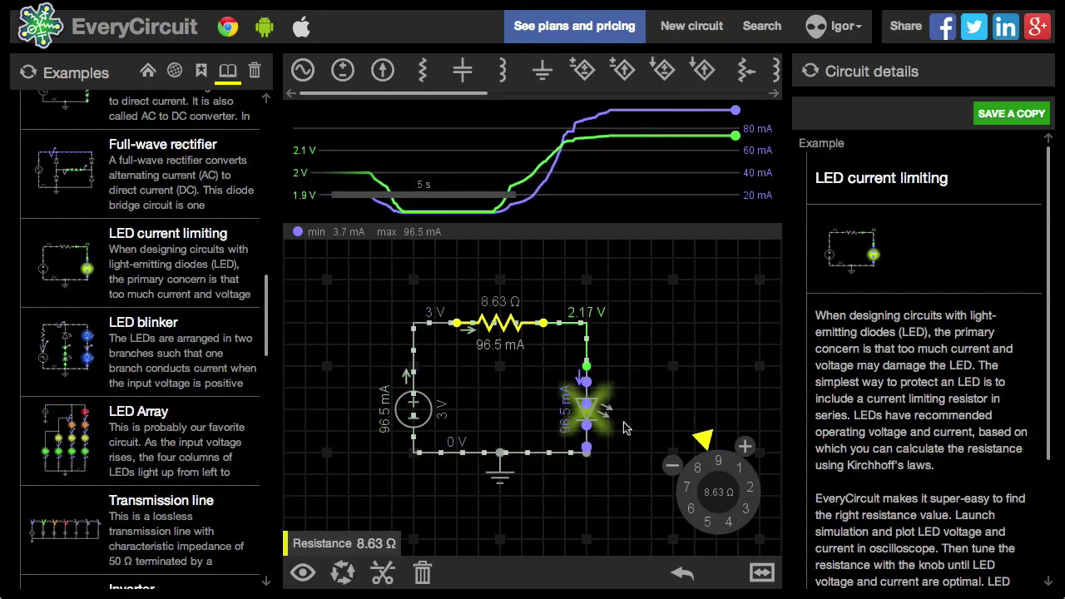
drag(703, 439, 698, 545)
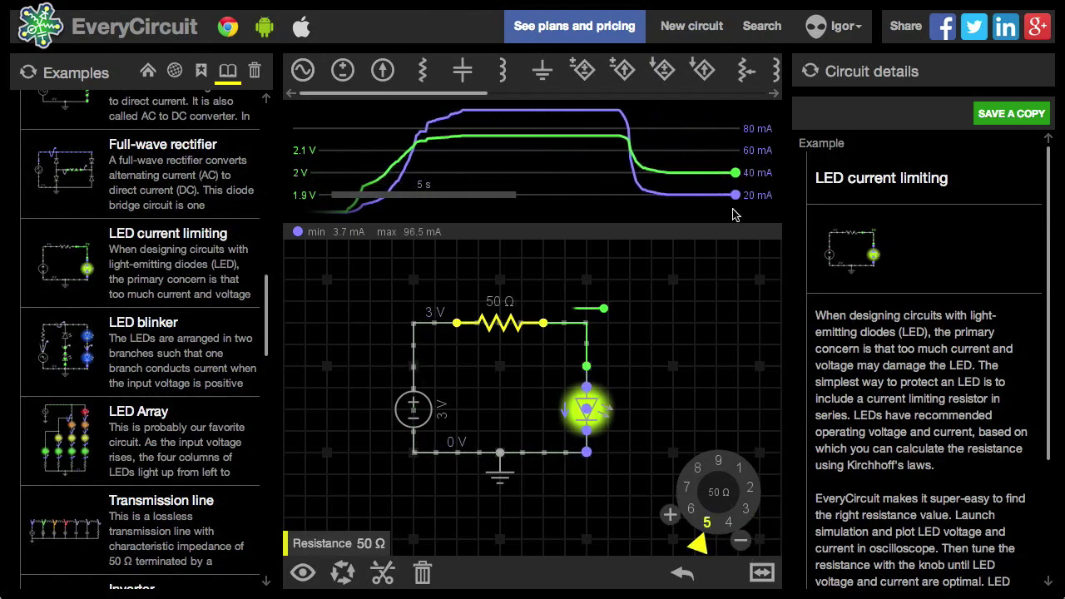
scroll(626, 448, up, 5)
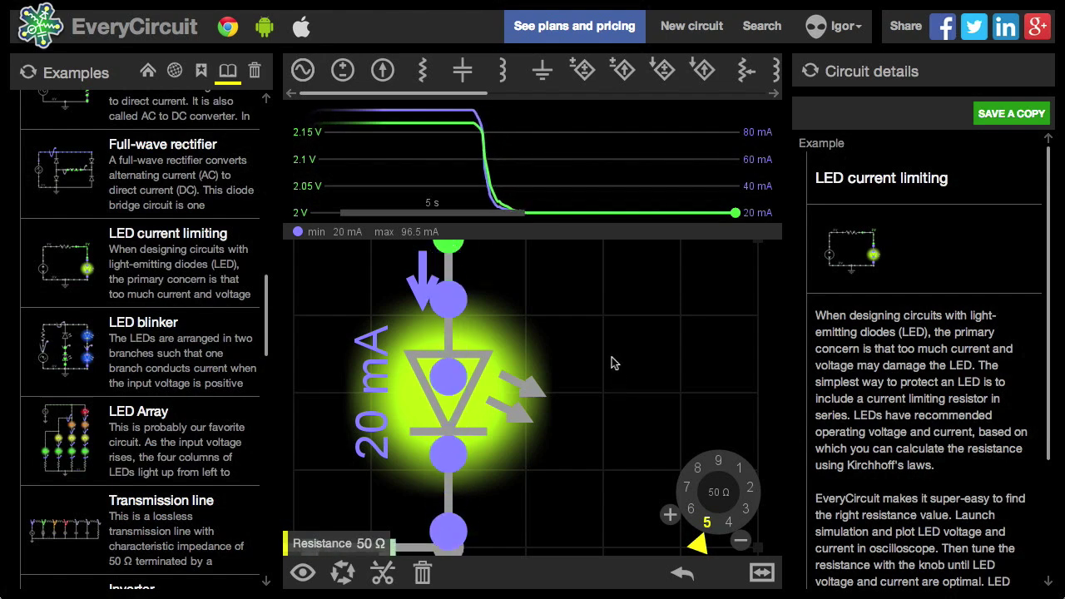
drag(696, 381, 773, 374)
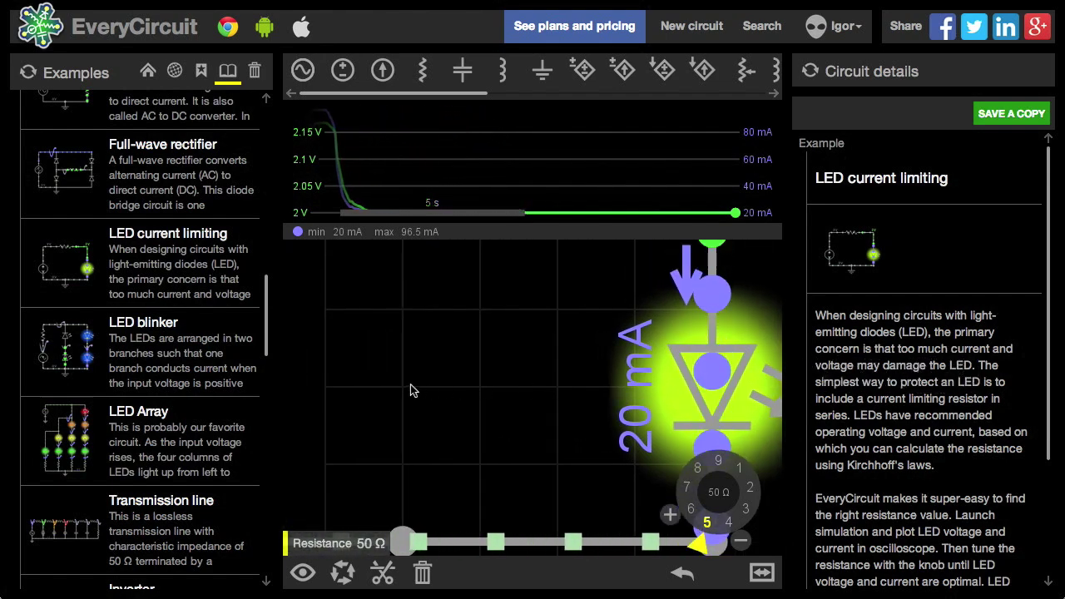
scroll(408, 370, down, 3)
drag(408, 371, 490, 430)
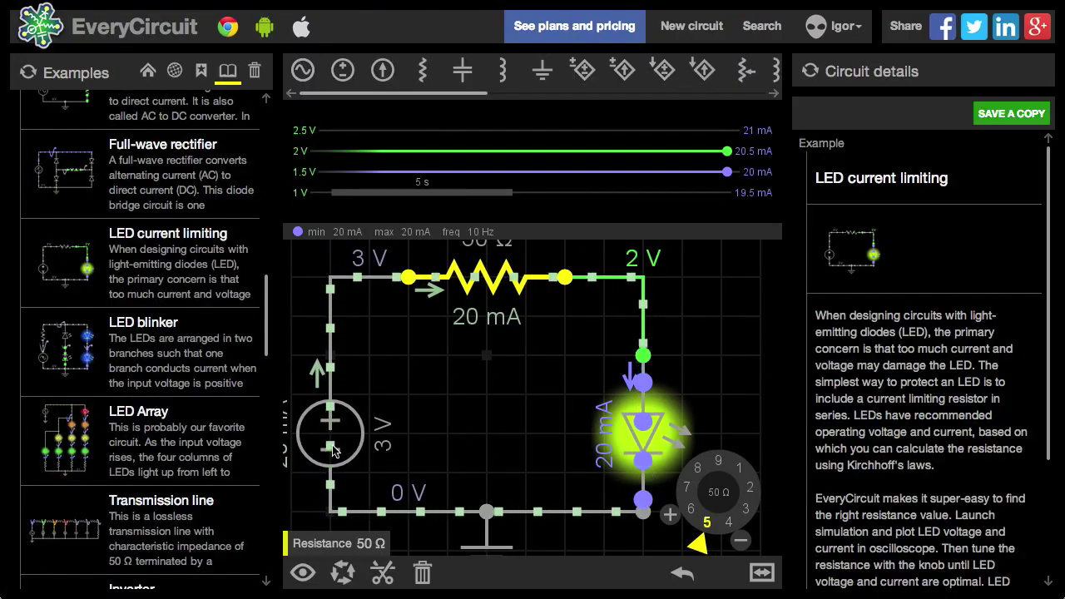
Step: Browse the LED Array and Transmission line examples, discarding the previous changes
click(83, 454)
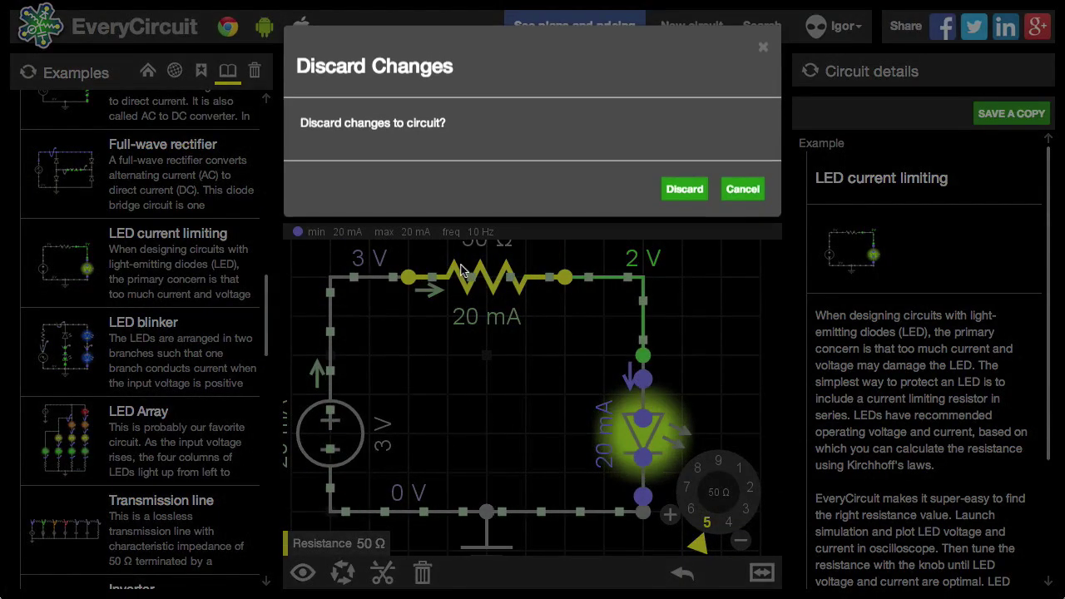
click(684, 188)
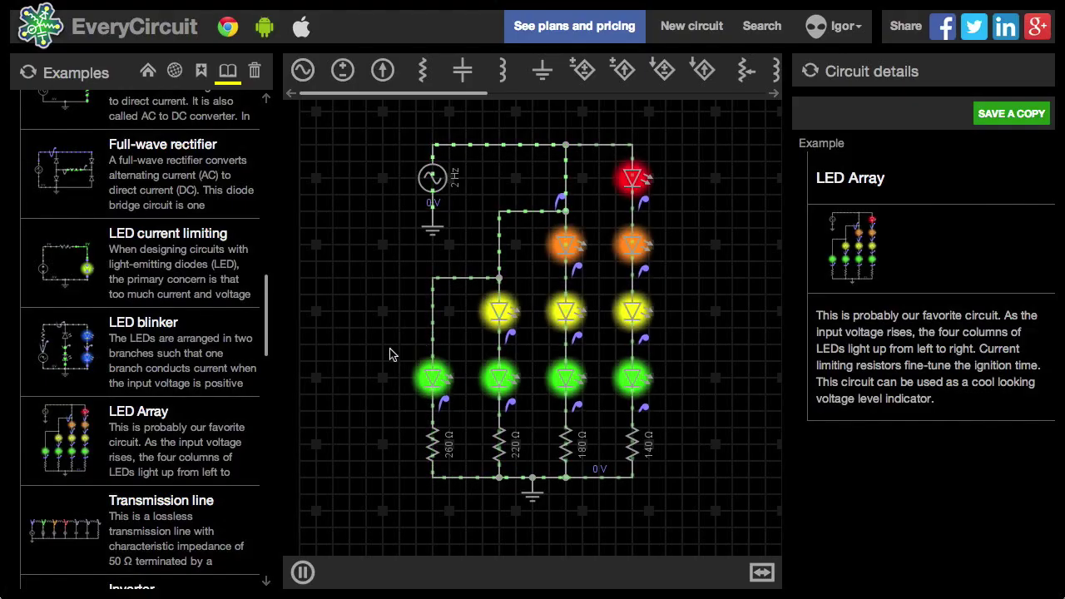
click(58, 524)
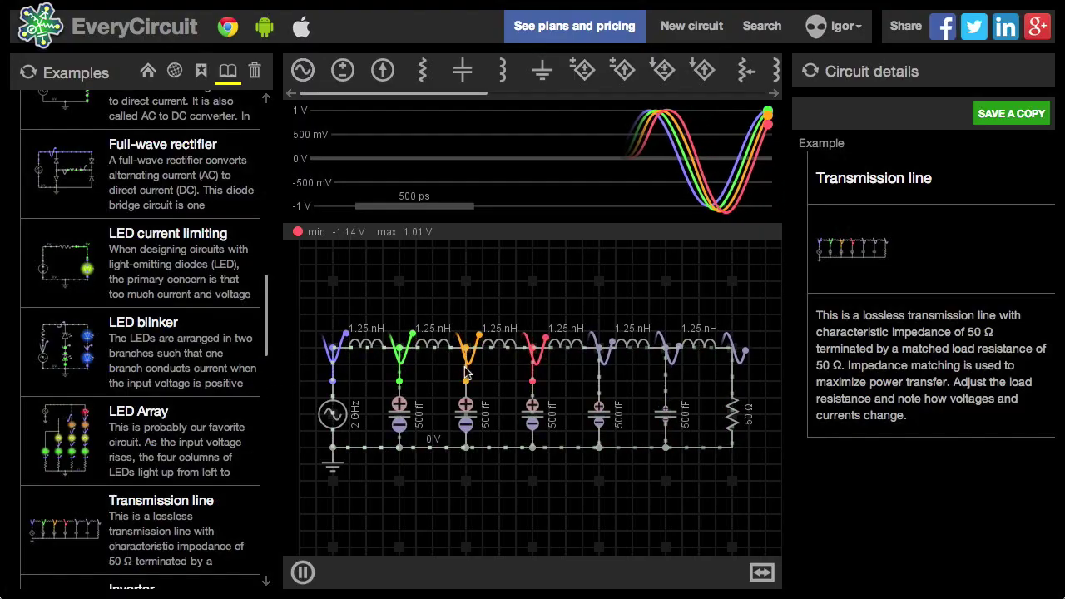
scroll(271, 389, down, 5)
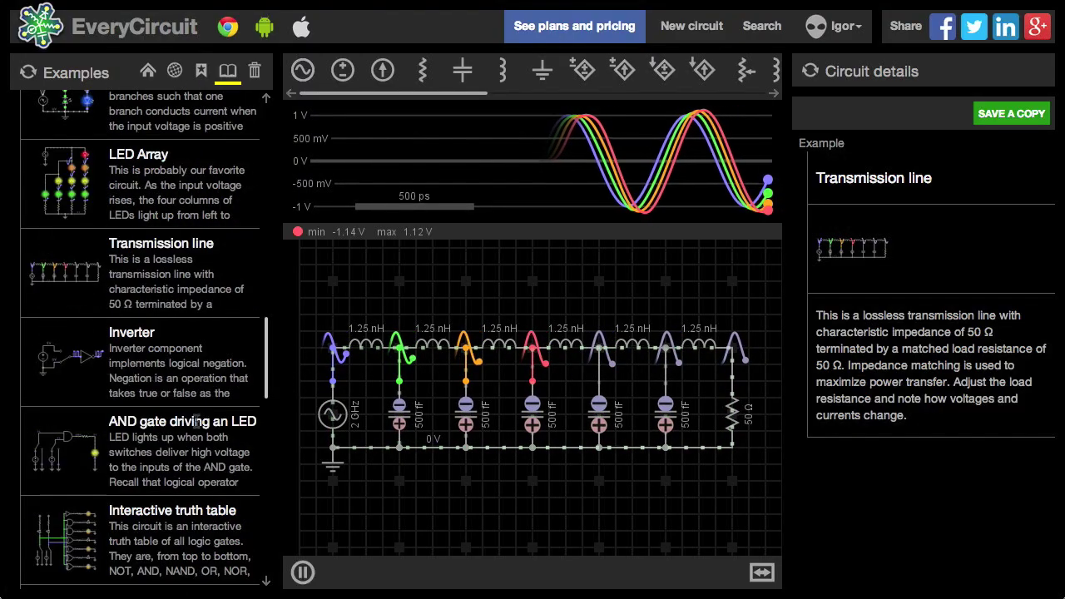
Step: Open the Interactive truth table example and toggle its second input switch
click(66, 541)
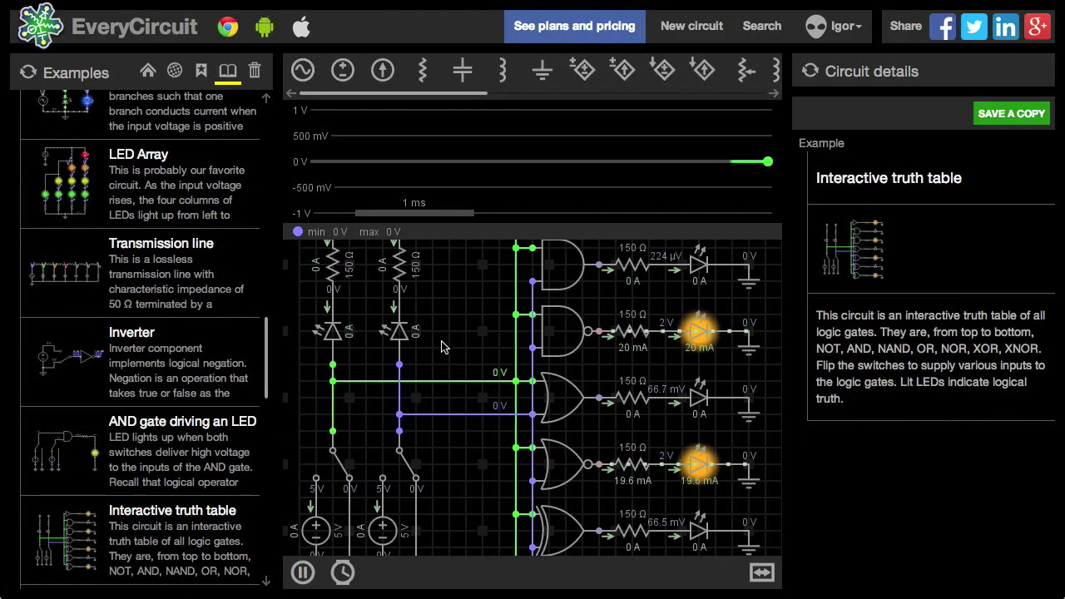
scroll(442, 347, down, 3)
click(423, 420)
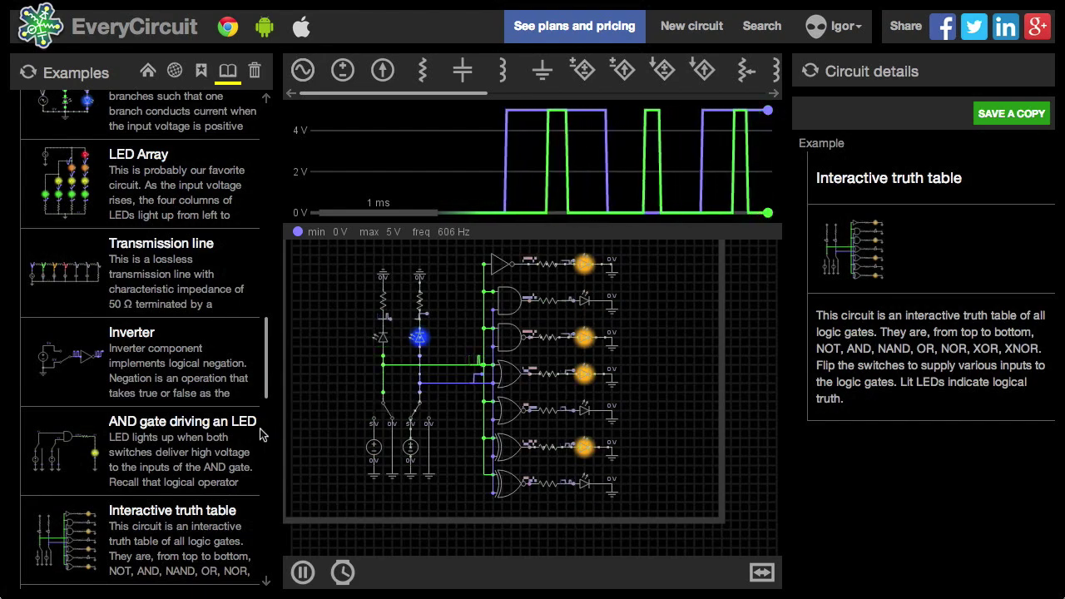
scroll(261, 433, down, 10)
Step: Open the Two stage op-amp example and select its lower right mirror transistor
click(83, 552)
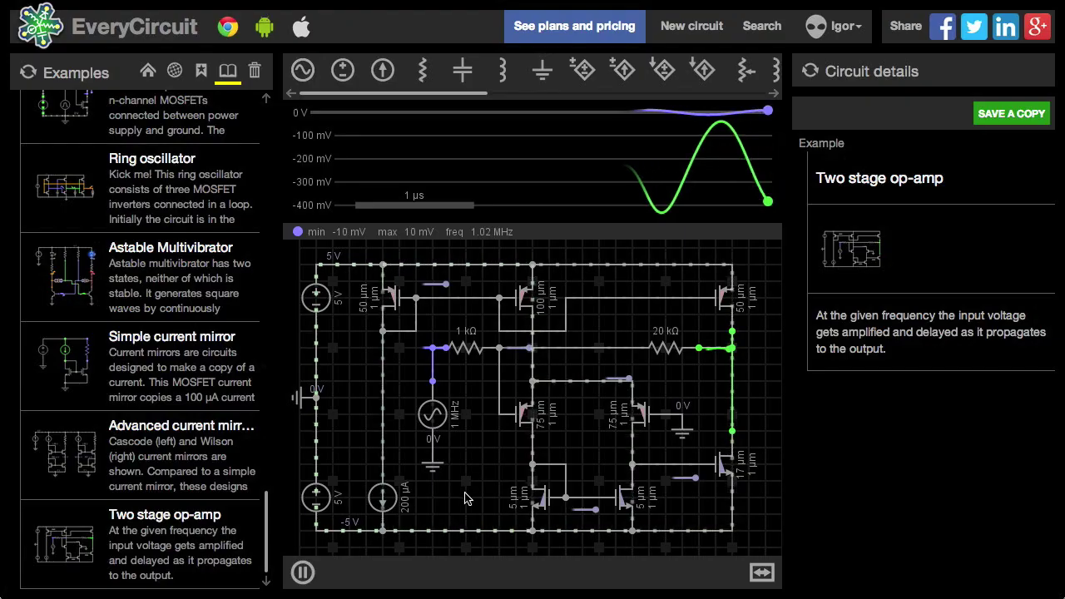
scroll(466, 498, up, 3)
scroll(470, 483, right, 2)
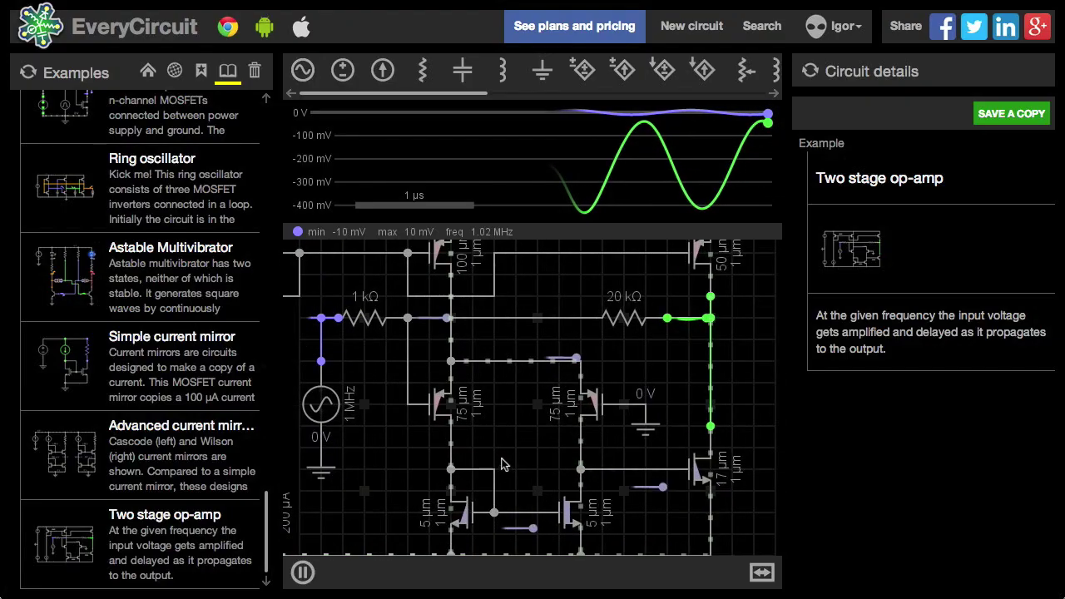
scroll(502, 464, up, 1)
drag(516, 443, 505, 357)
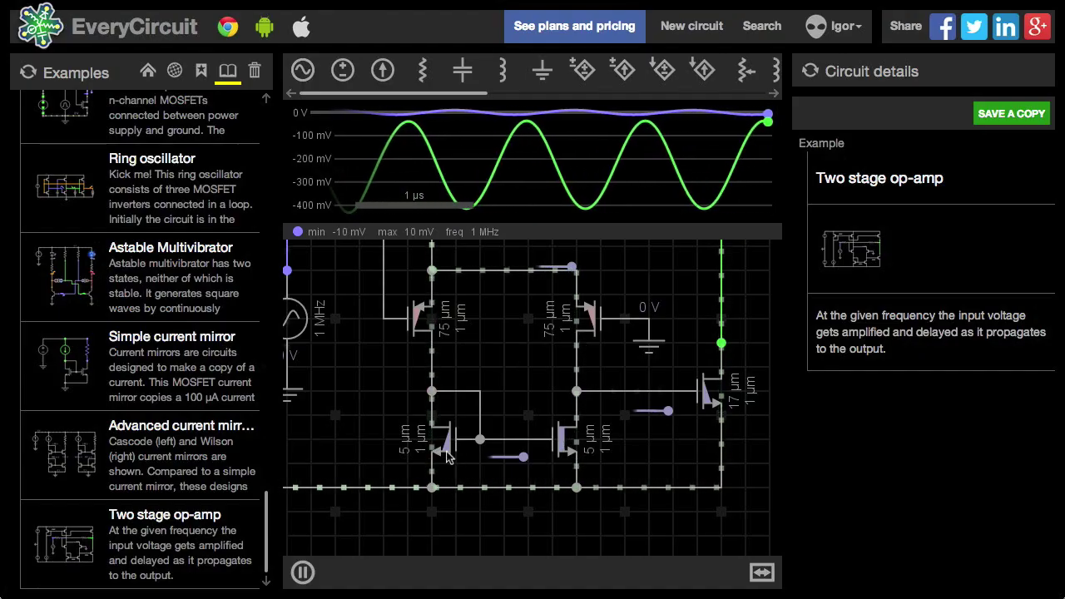
click(568, 460)
click(568, 460)
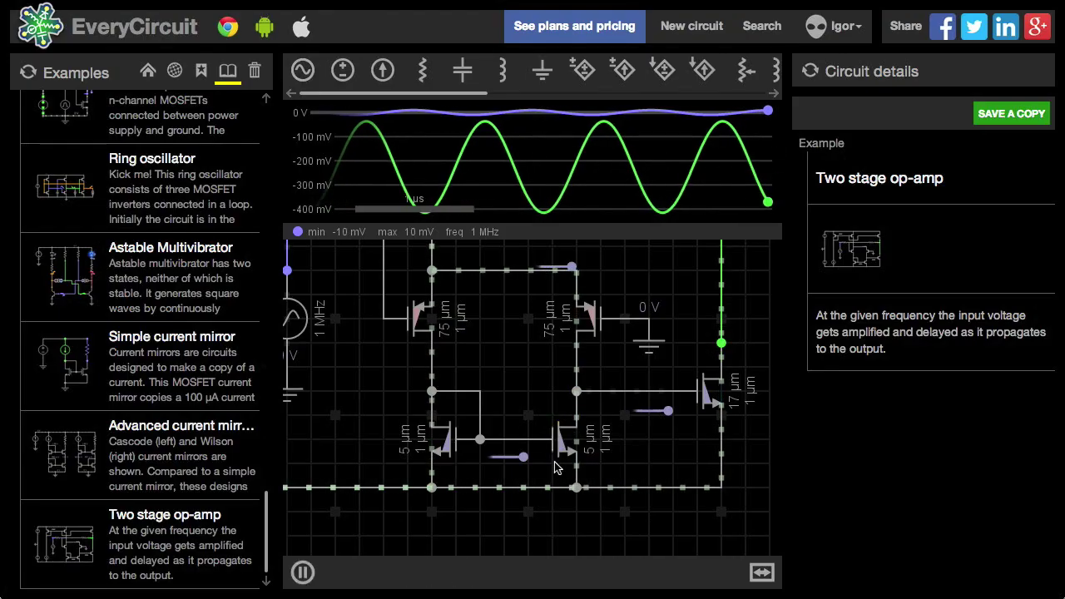
click(562, 465)
Step: Widen that transistor to about 10 µm and clone it onto the left mirror transistor
click(302, 572)
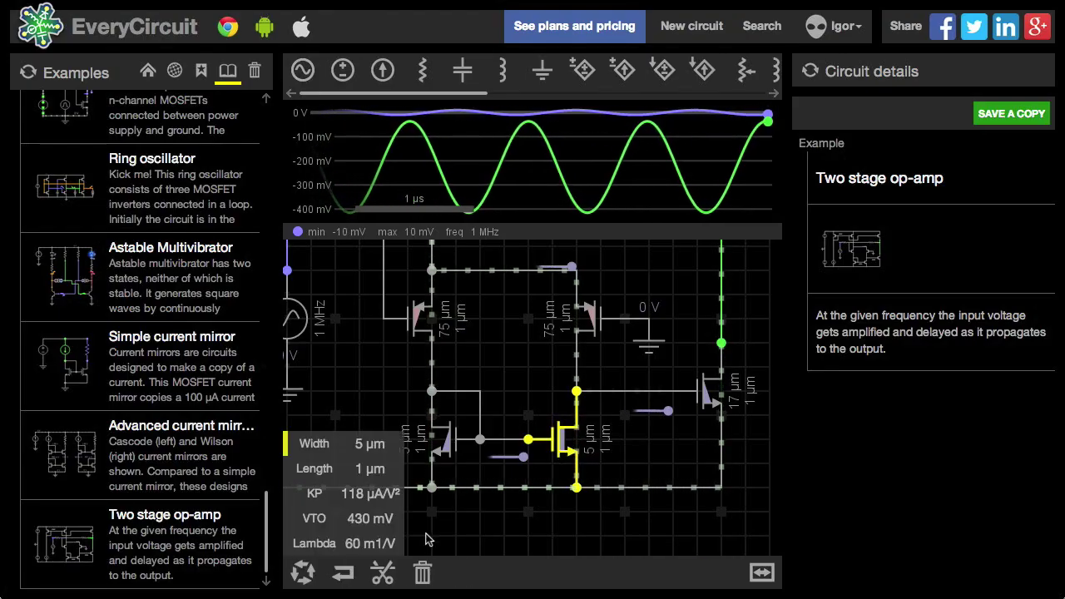
mouse_move(685, 516)
mouse_down()
mouse_move(704, 462)
mouse_move(748, 470)
mouse_up()
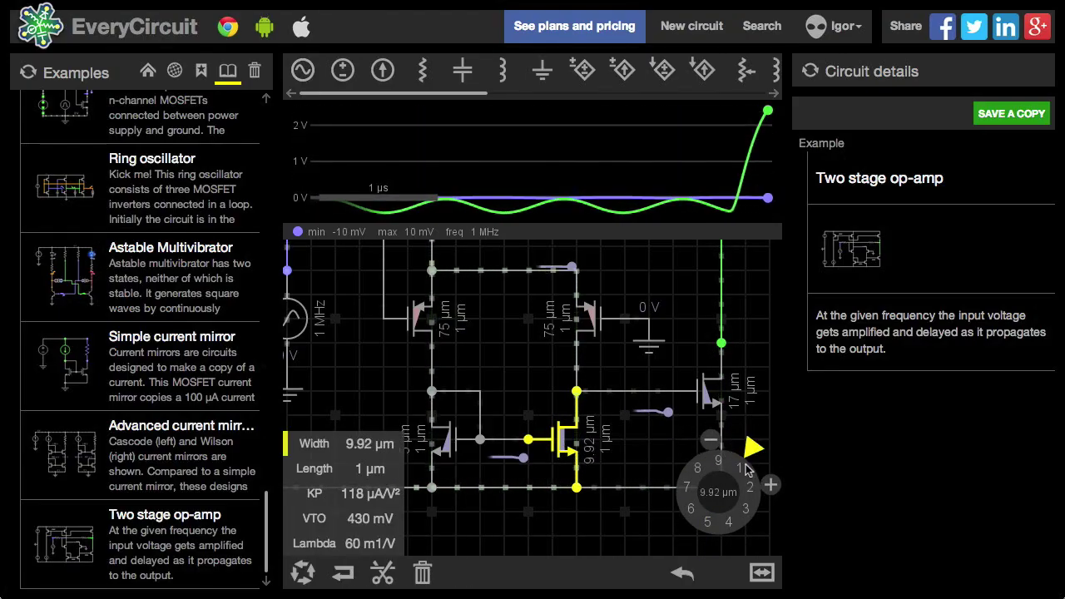
click(571, 524)
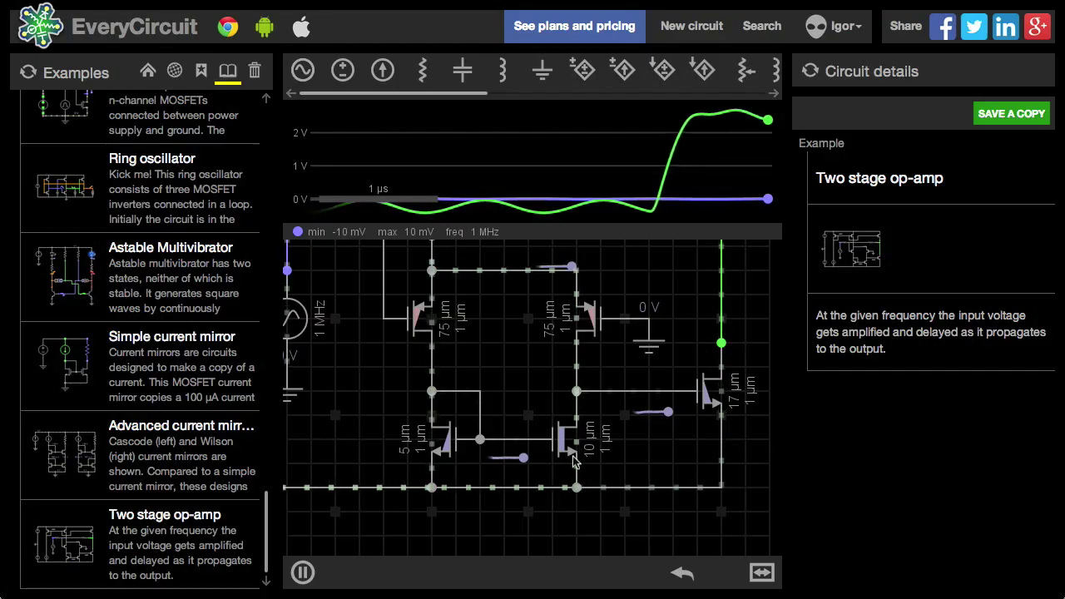
mouse_move(575, 462)
mouse_down()
mouse_move(366, 448)
mouse_move(421, 453)
mouse_up()
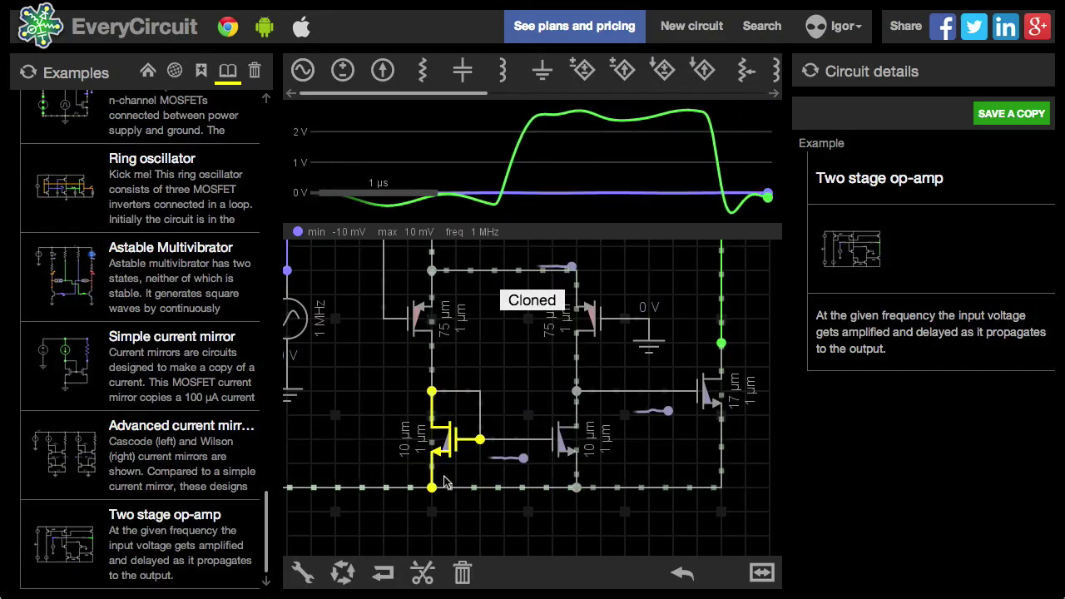
scroll(445, 483, down, 5)
drag(659, 342, 742, 448)
click(720, 510)
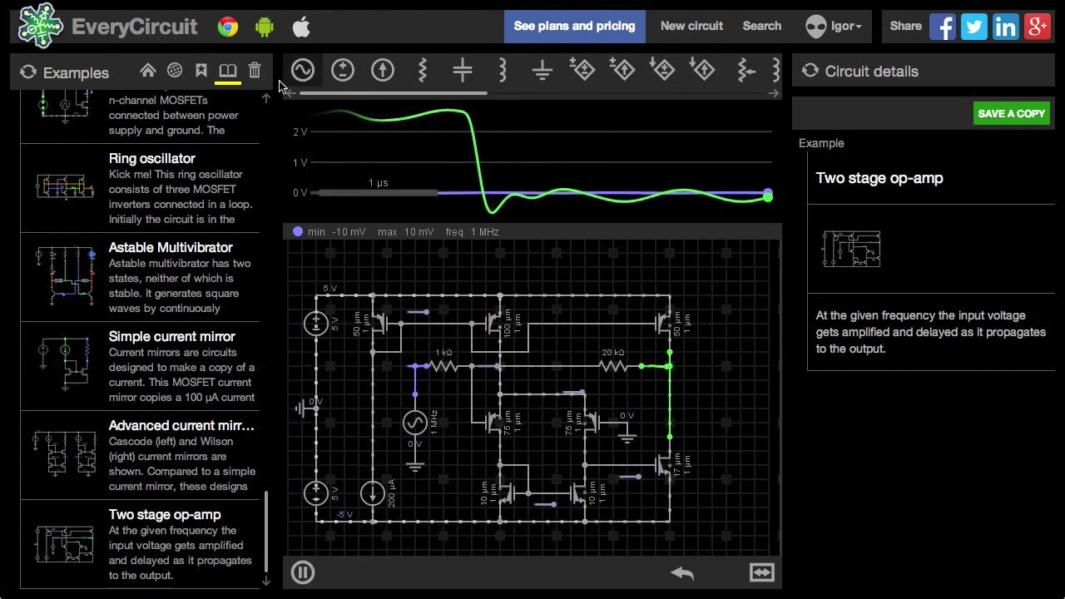
Step: Search community circuits for 'guitar distortion' and open the Fuzz distortion guitar pedal result
click(175, 73)
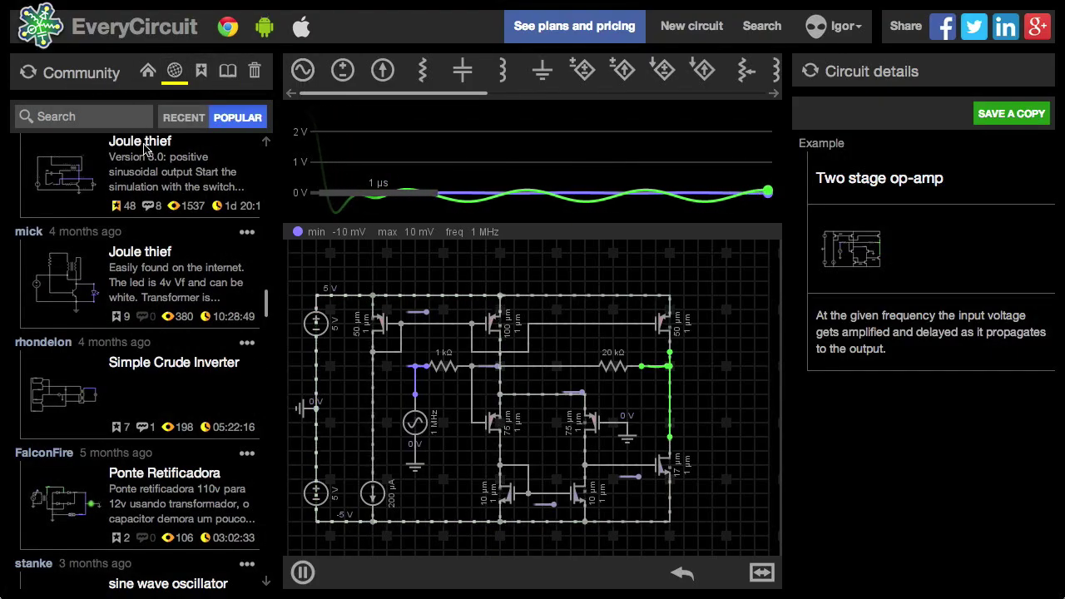
scroll(152, 223, down, 20)
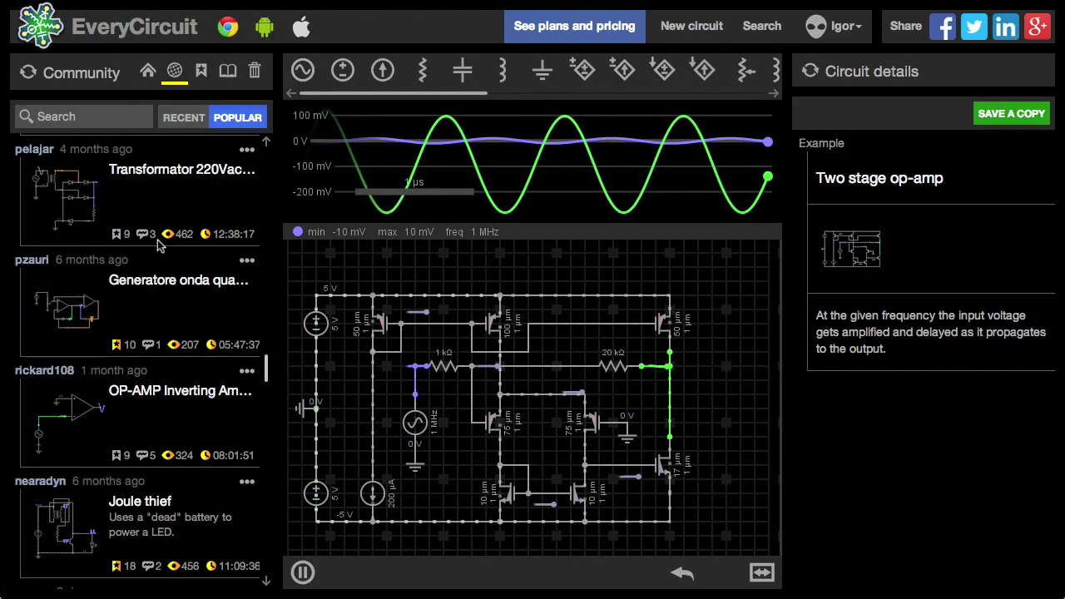
scroll(161, 256, down, 5)
click(105, 117)
text(g)
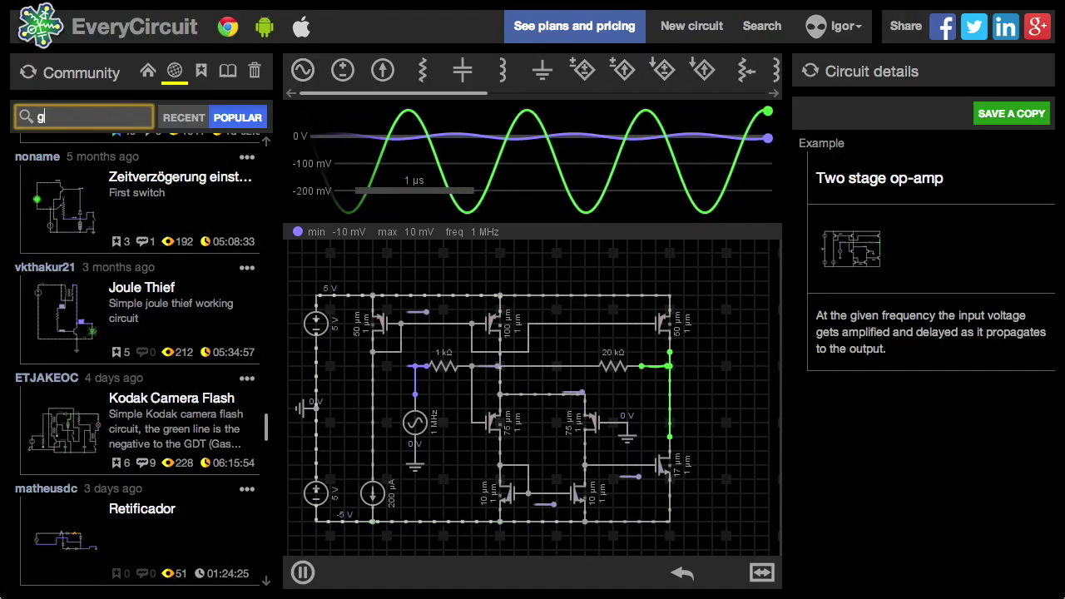
text(uitar )
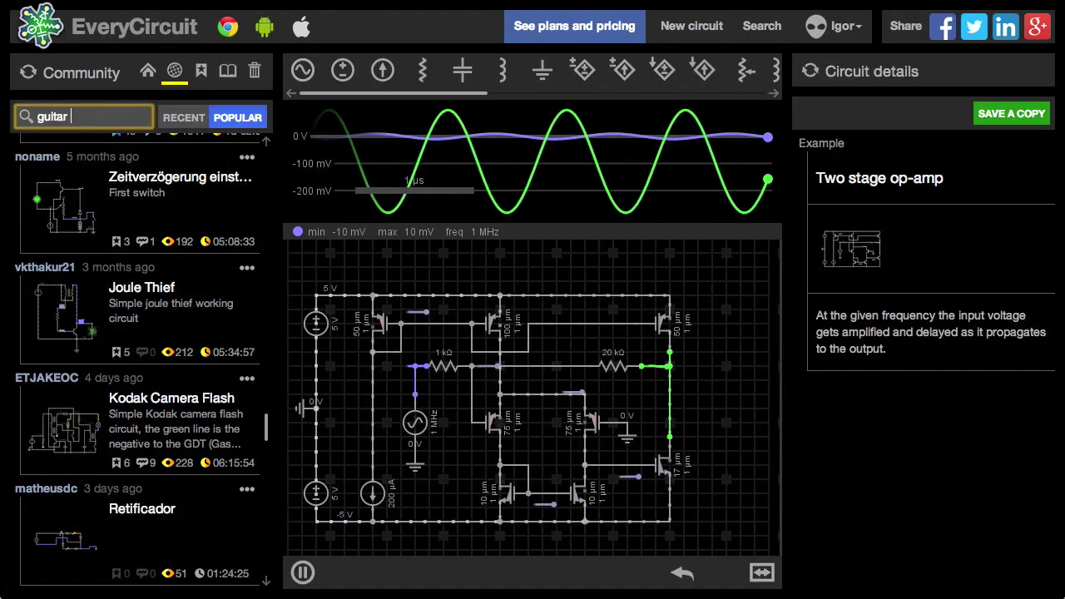
text(dist)
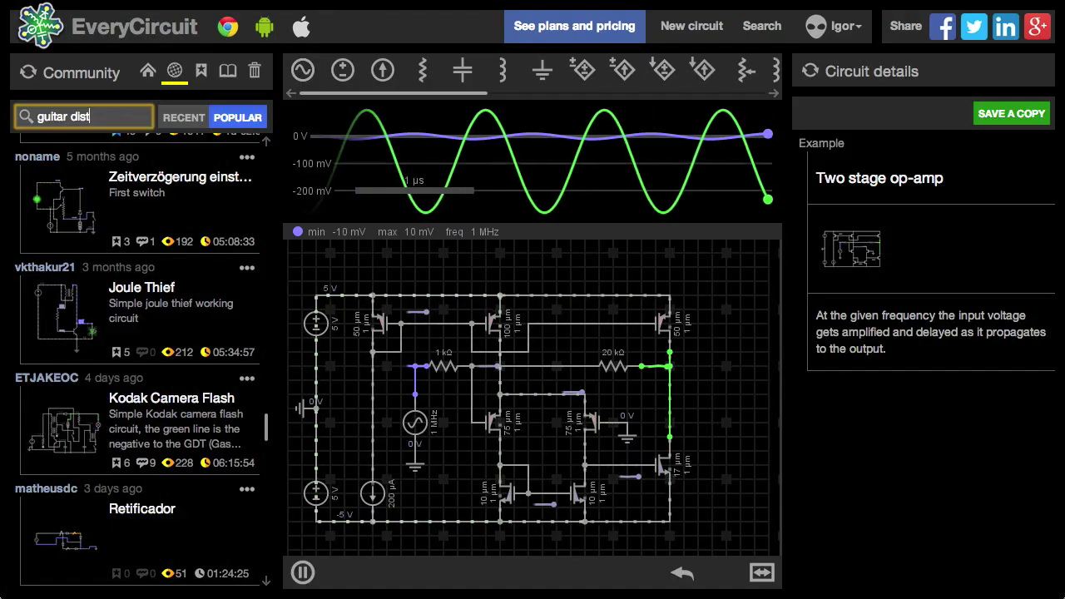
text(ortion)
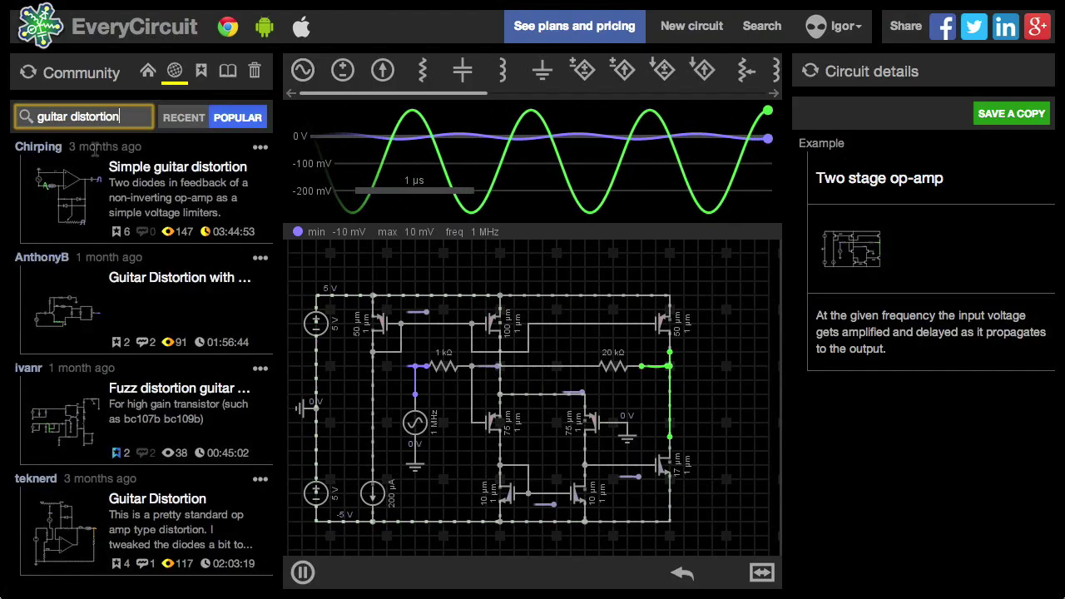
click(100, 293)
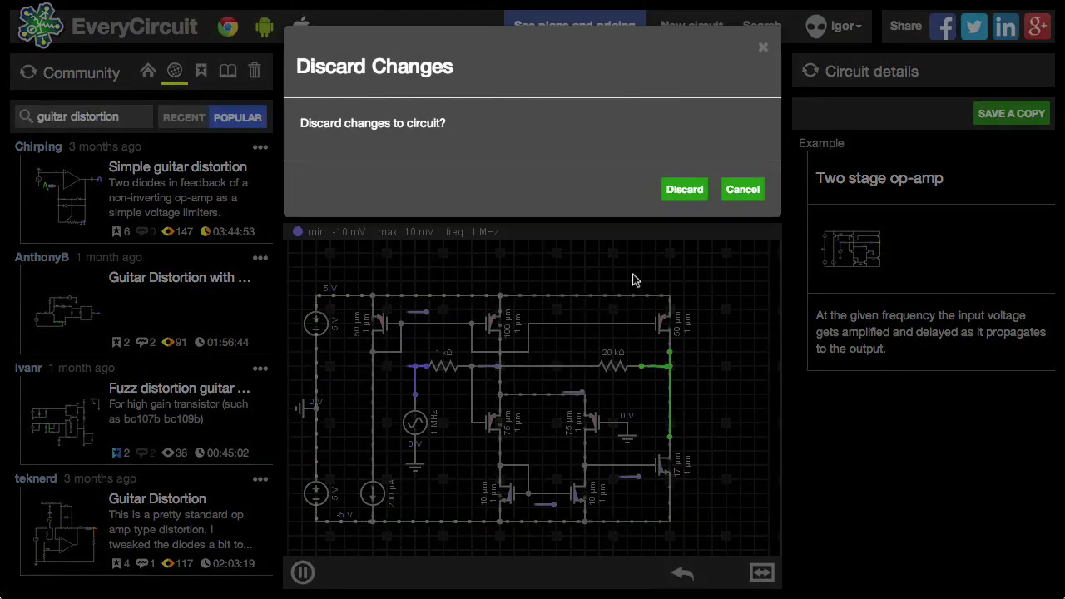
Step: Discard the op-amp edits, post the comment 'Thanks, I'll try to build it over the weekend!', and bookmark the pedal
click(685, 191)
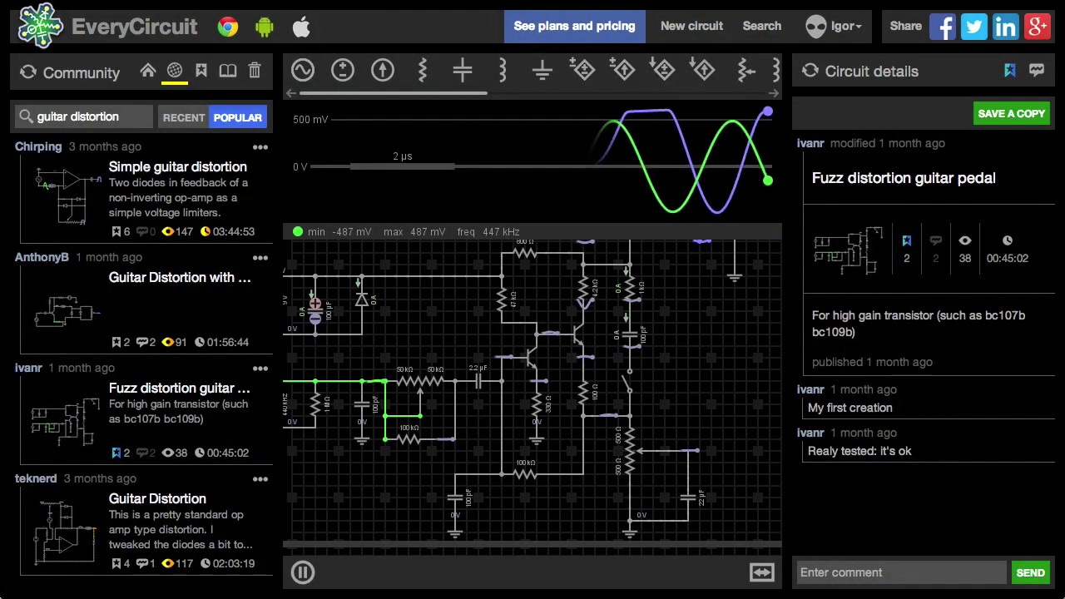
click(891, 574)
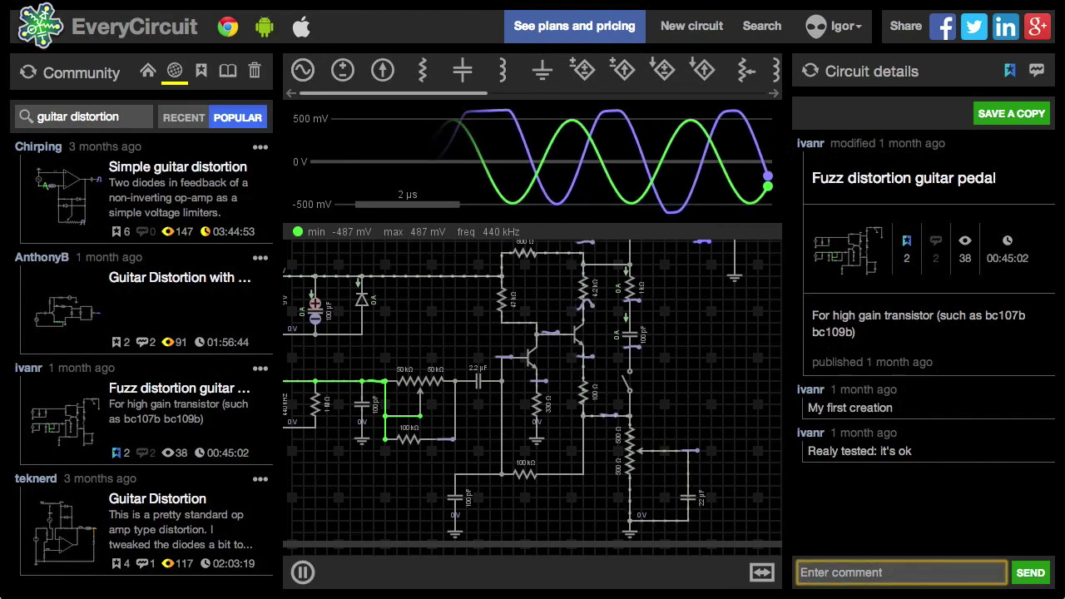
text(Thanks, I'll try to build it over the weekend!)
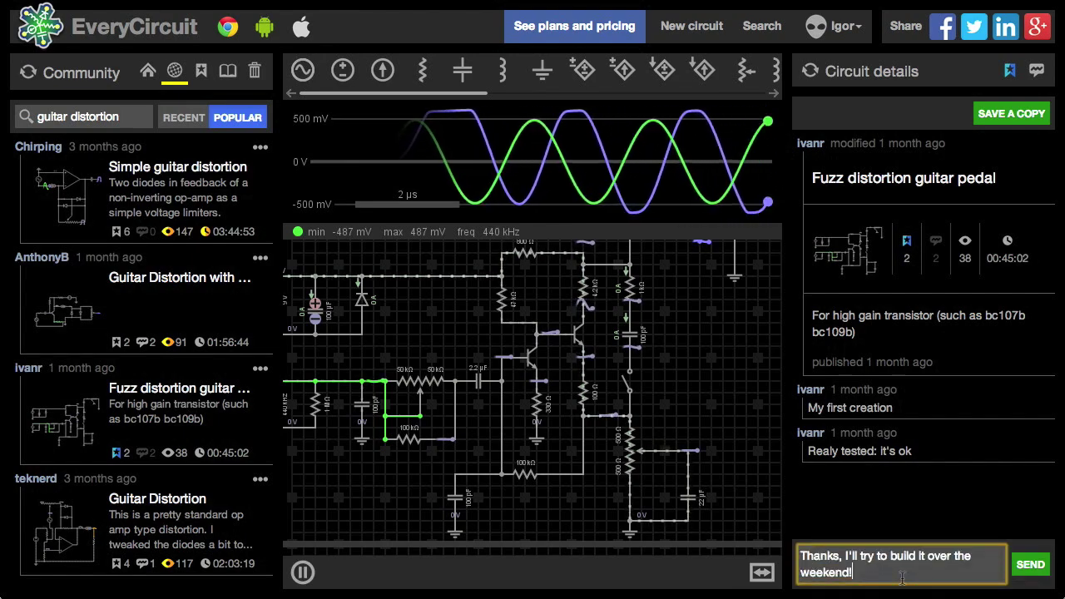
click(1032, 568)
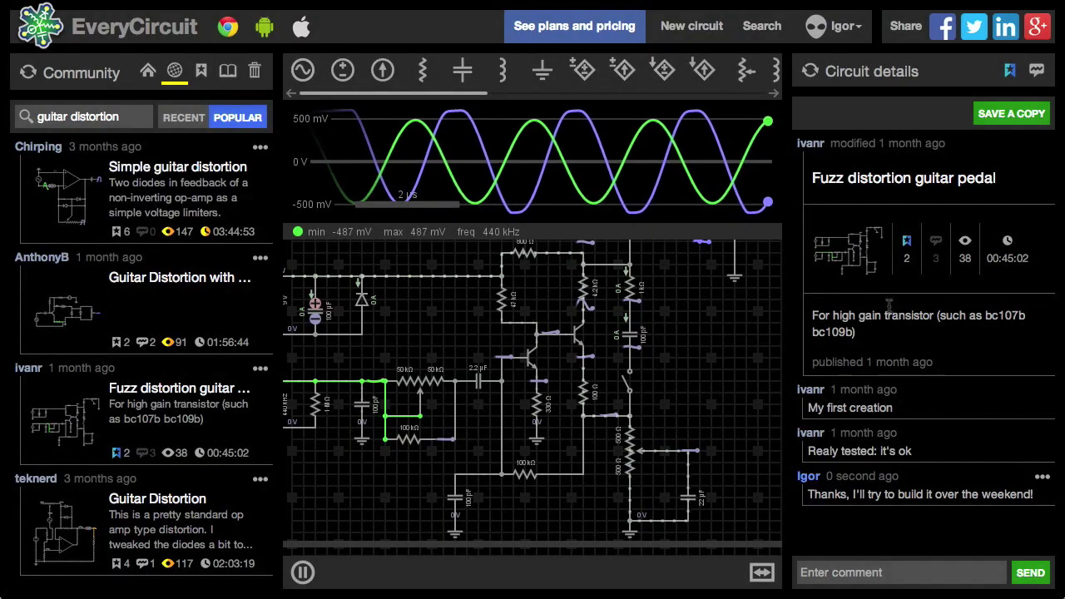
drag(696, 297, 708, 303)
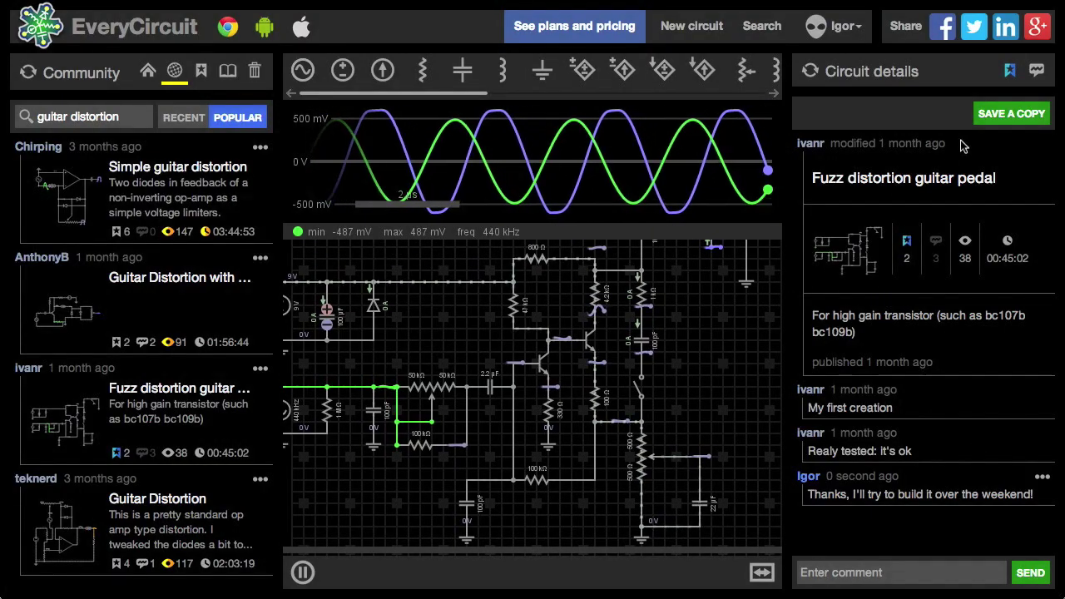
click(1011, 72)
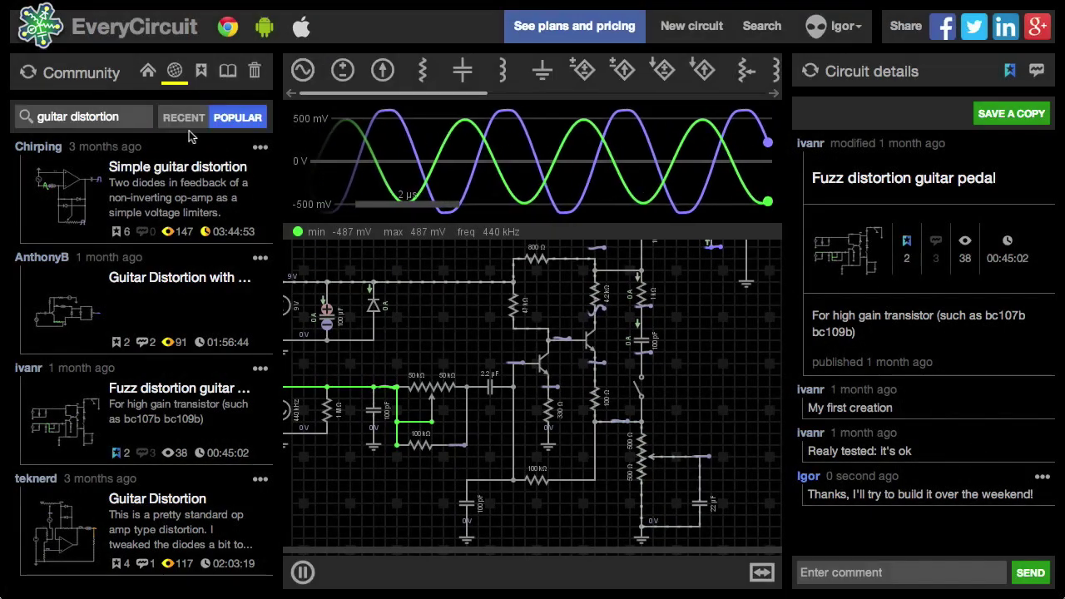
Step: Show the Bookmarks list and set the fuzz pedal potentiometer's wiper position to 90%
click(201, 72)
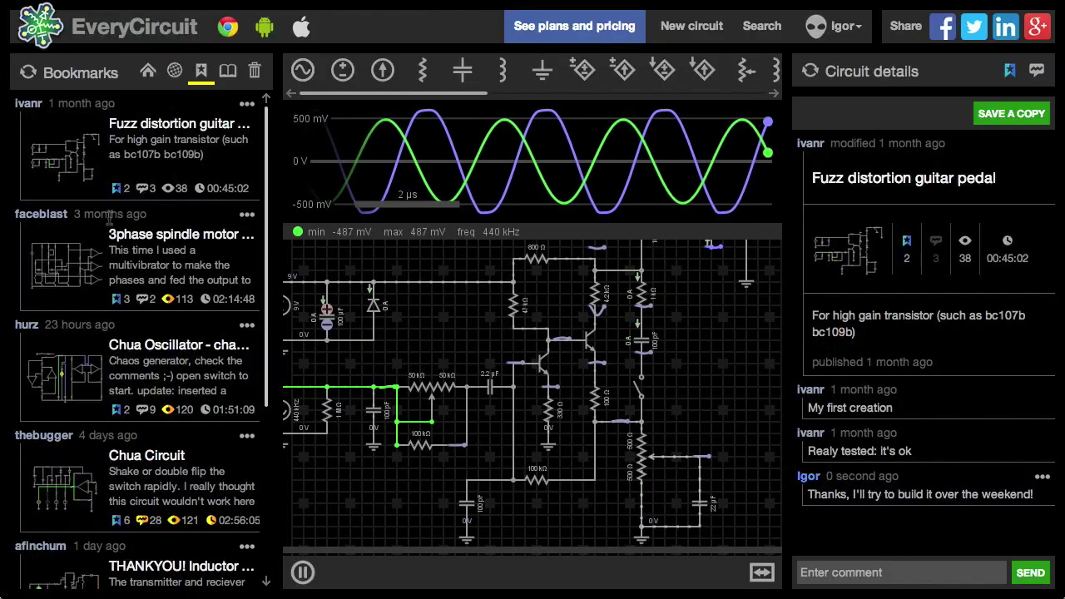
scroll(80, 250, down, 3)
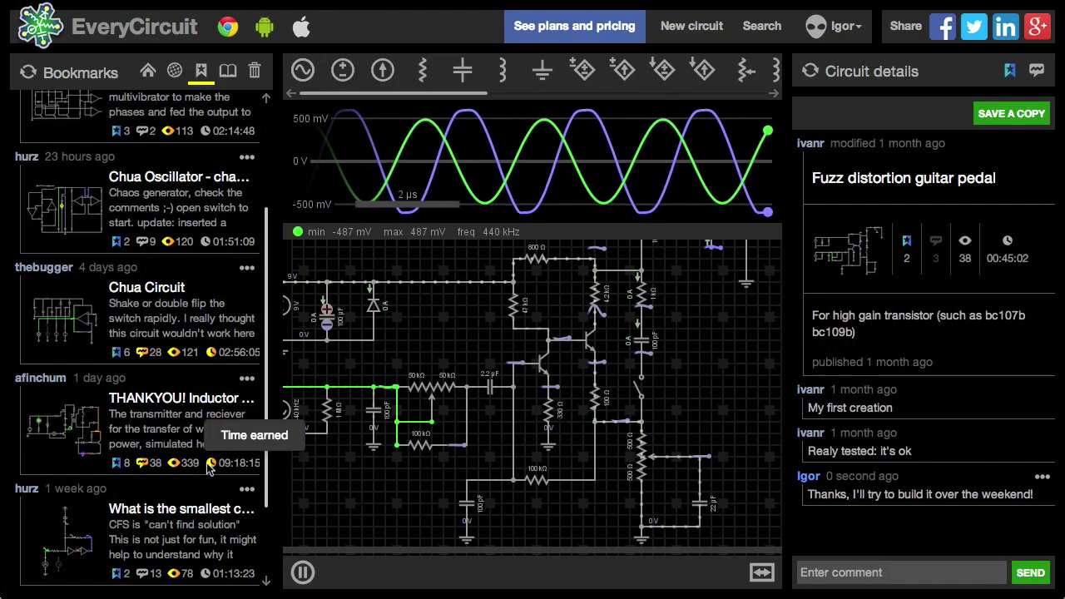
click(424, 402)
click(309, 573)
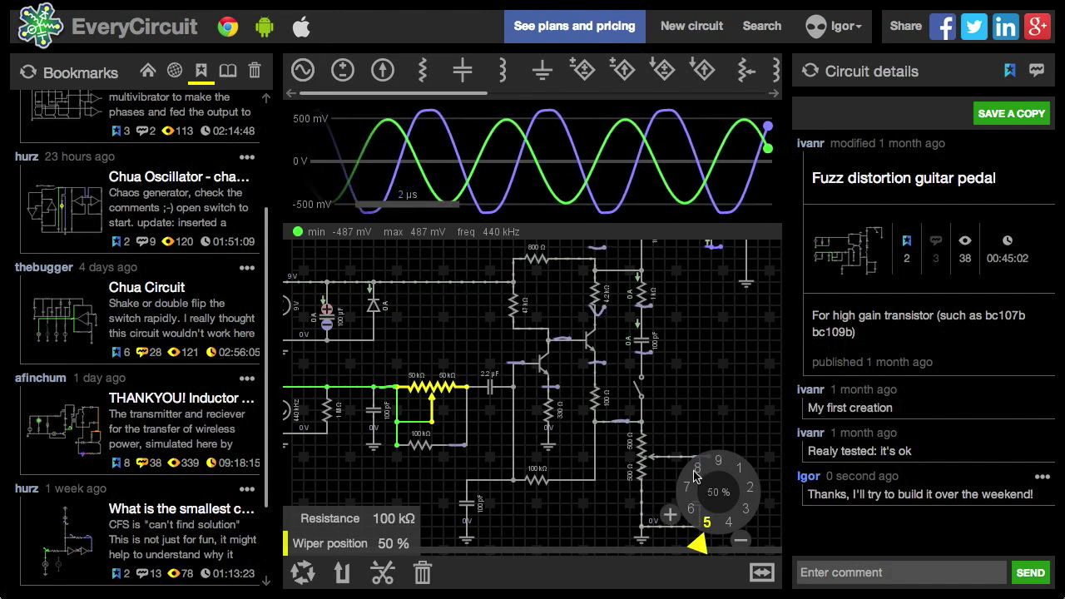
click(721, 463)
click(552, 525)
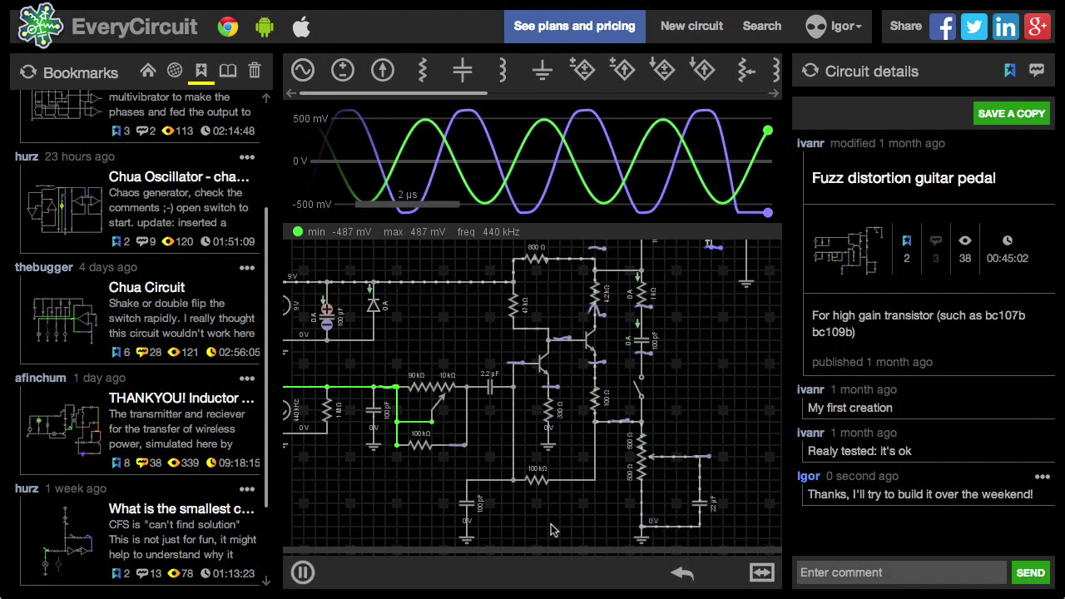